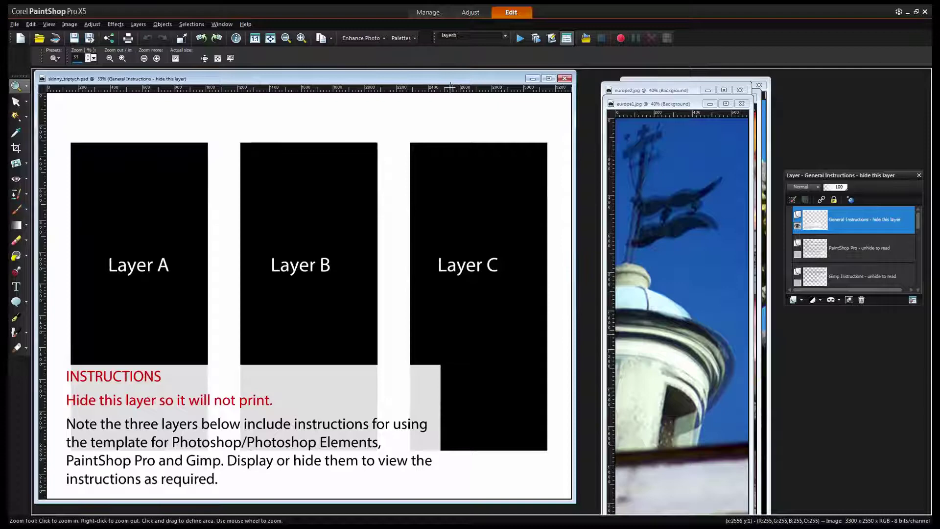
pyautogui.moveTo(446, 79); pyautogui.dragTo(447, 80)
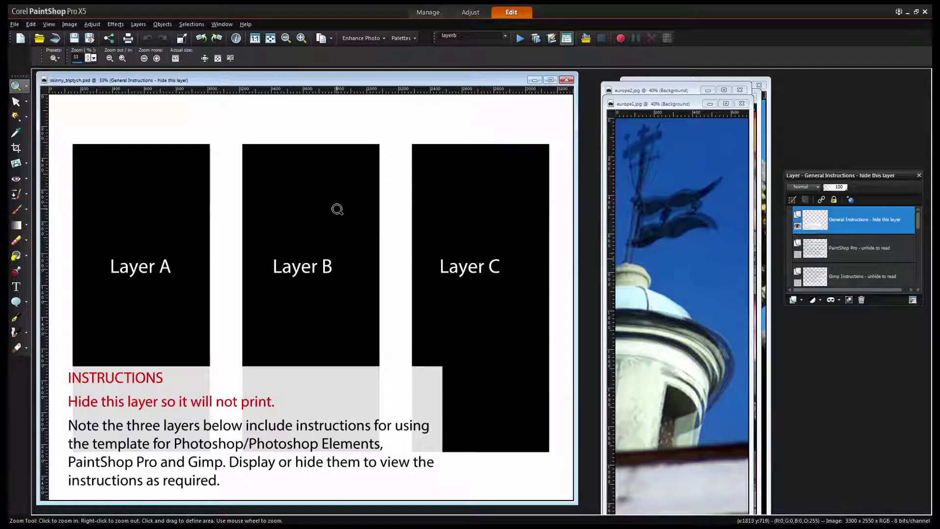
# Reposition the Layers palette and lengthen it so every layer down to Background is listed.
pyautogui.moveTo(811, 180); pyautogui.dragTo(804, 166)
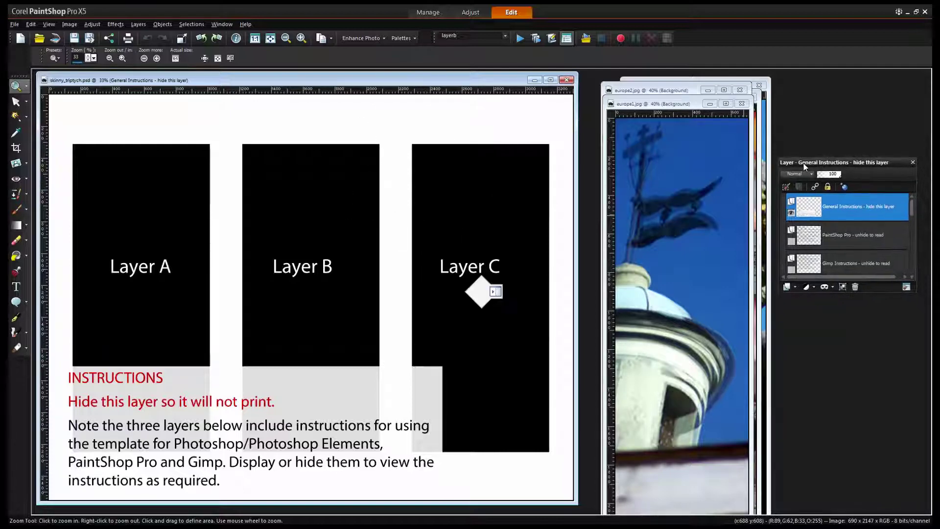
pyautogui.click(47, 24)
pyautogui.moveTo(73, 202)
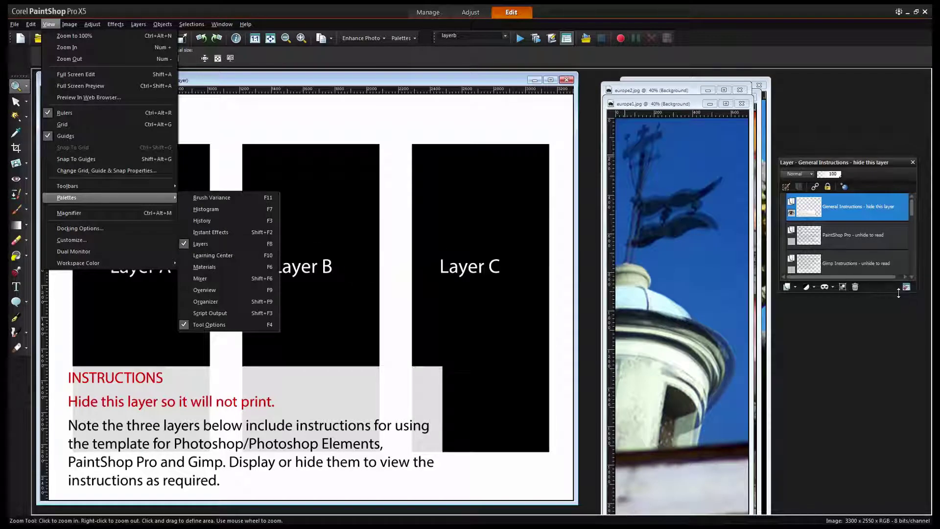
pyautogui.moveTo(898, 293); pyautogui.dragTo(898, 485)
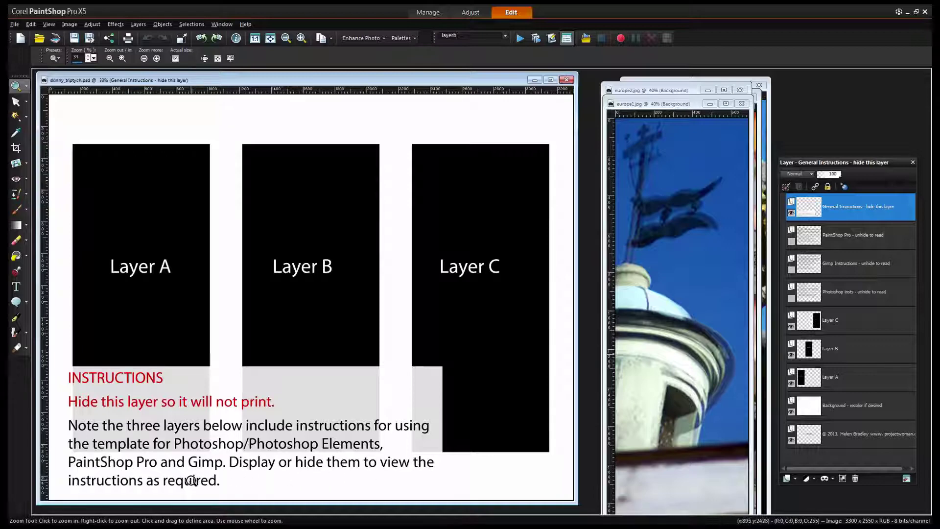
# Hide General Instructions, show the PaintShop Pro instructions, and hide Layers C, B and A to read them.
pyautogui.click(791, 214)
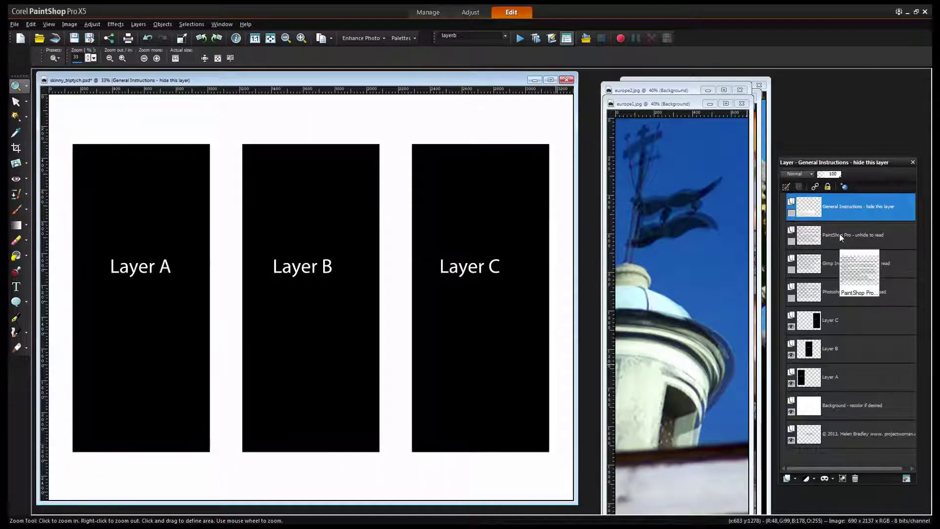
pyautogui.click(790, 241)
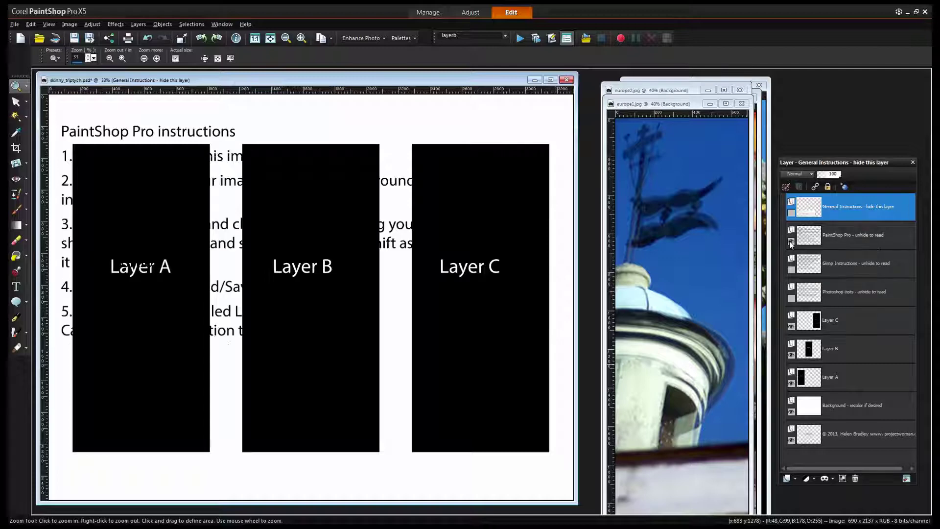
pyautogui.click(790, 325)
pyautogui.click(789, 356)
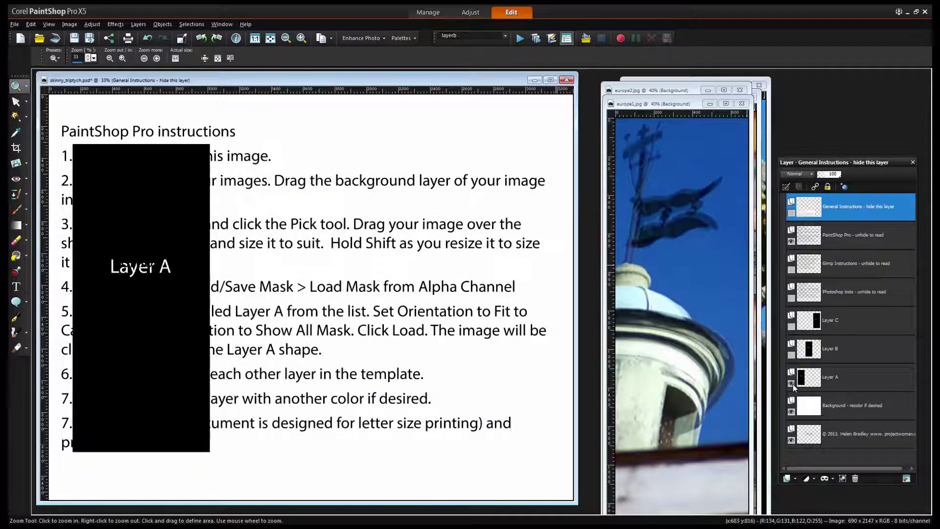
pyautogui.click(791, 384)
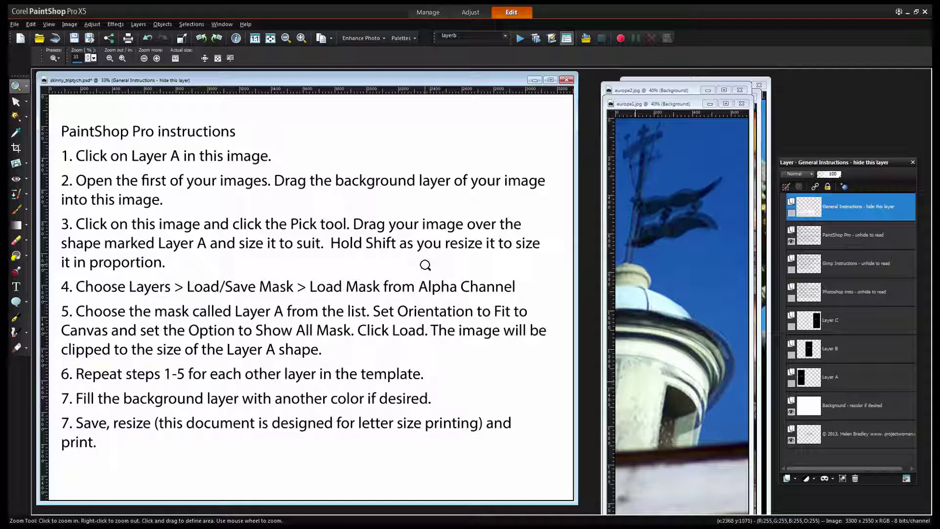
# Hide the PaintShop Pro instructions again and turn Layers C, B and A back on.
pyautogui.click(791, 240)
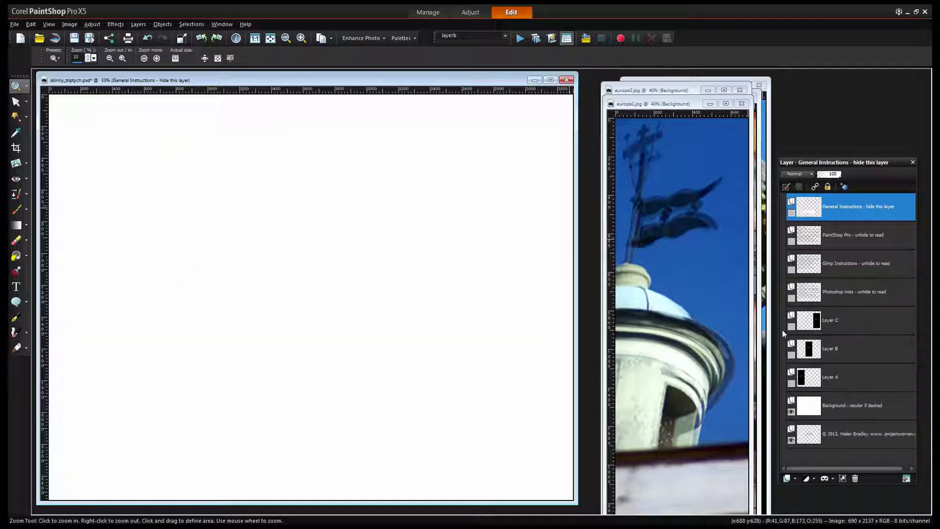
pyautogui.click(791, 327)
pyautogui.click(792, 355)
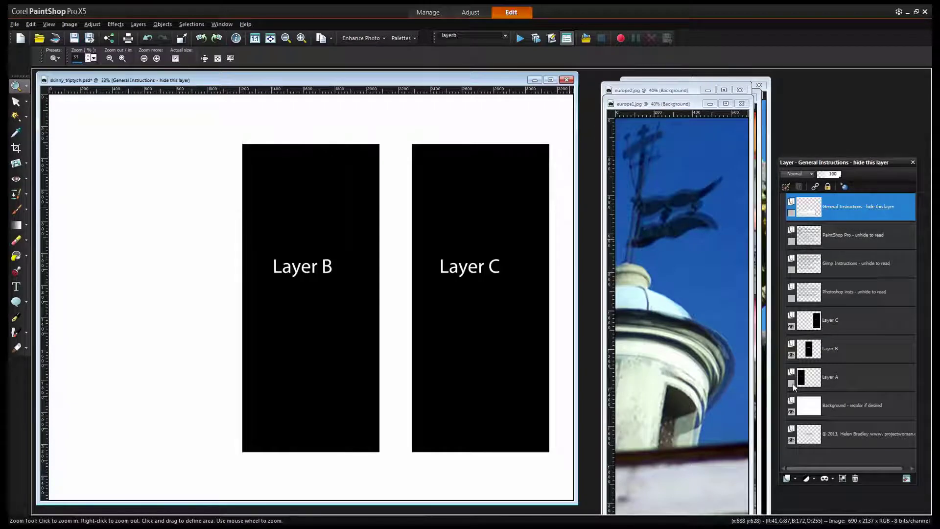
pyautogui.click(792, 382)
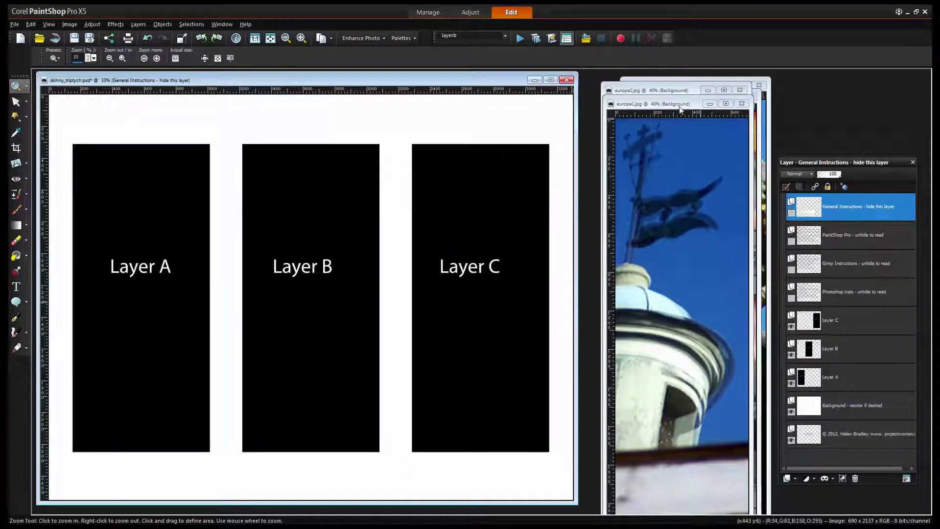
# Make Layer A the active layer in the triptych template.
pyautogui.moveTo(671, 105); pyautogui.dragTo(668, 99)
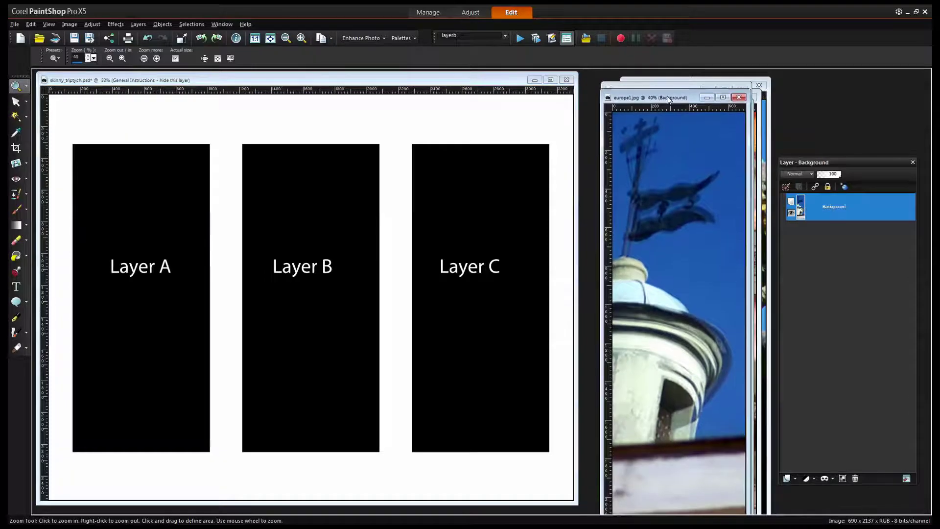
pyautogui.click(251, 92)
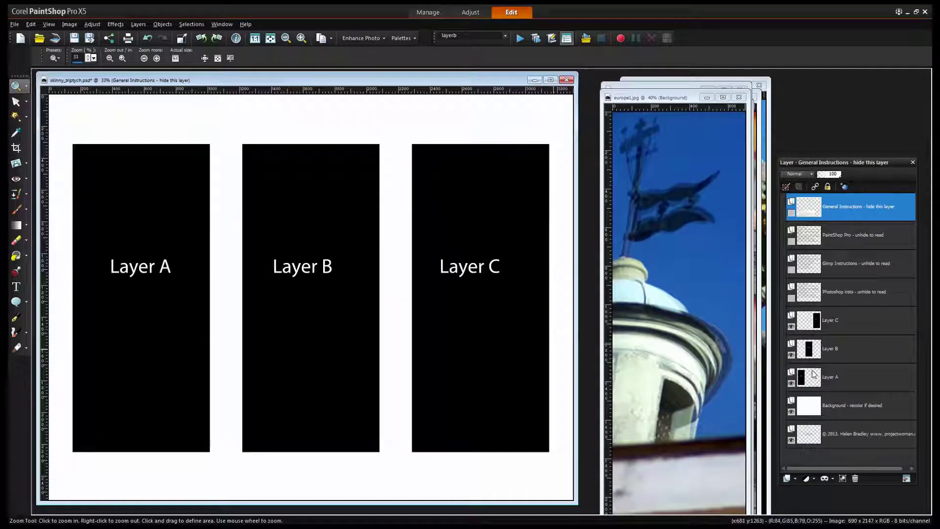
pyautogui.click(847, 375)
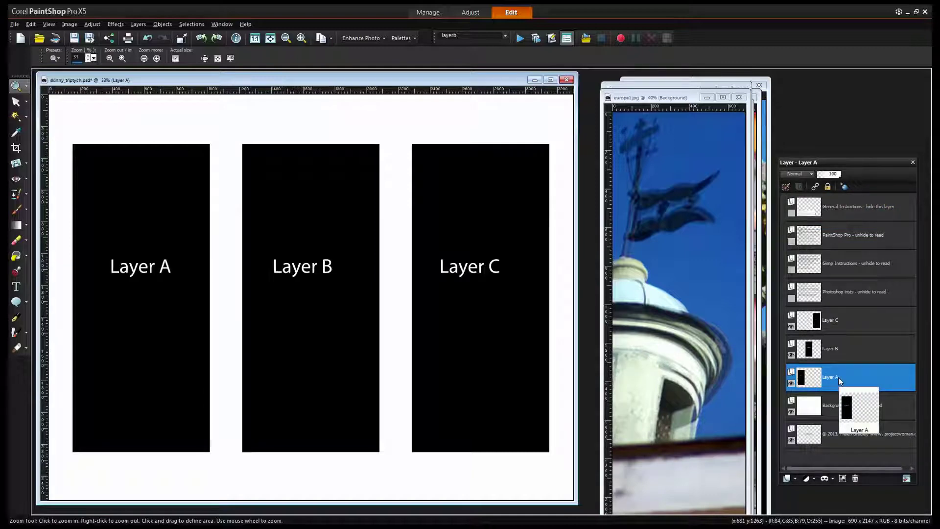
# Drag the europe1 photo's Background layer into the triptych window as a new layer.
pyautogui.moveTo(665, 99); pyautogui.dragTo(657, 89)
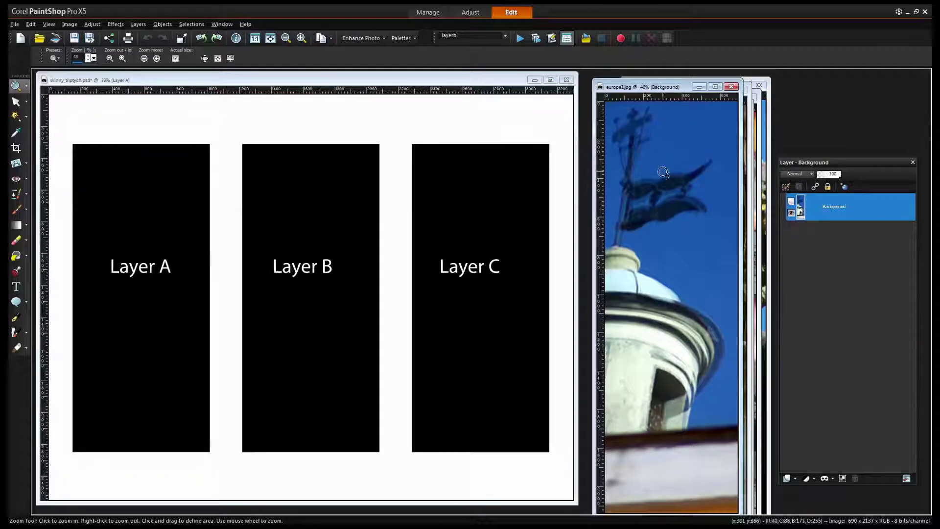
pyautogui.moveTo(666, 90)
pyautogui.mouseDown()
pyautogui.moveTo(651, 93)
pyautogui.moveTo(663, 94)
pyautogui.mouseUp()
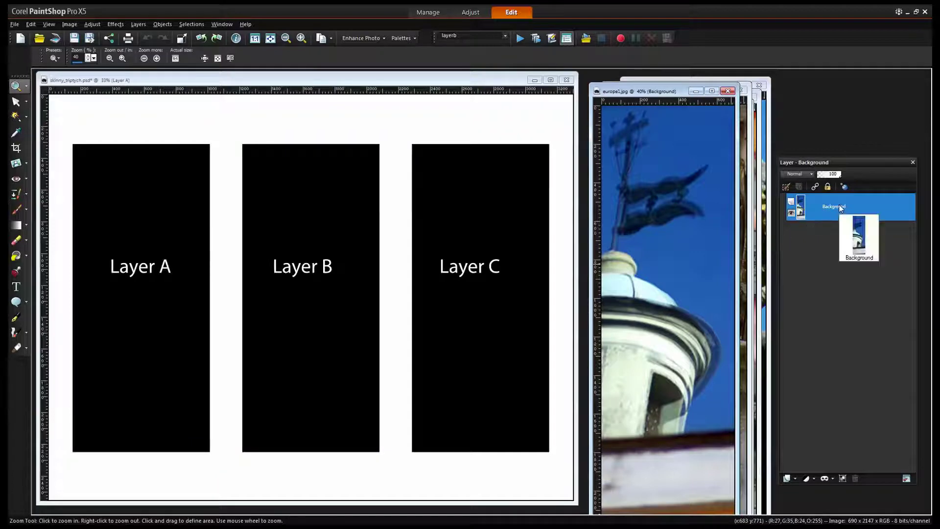
pyautogui.moveTo(839, 205); pyautogui.dragTo(626, 263)
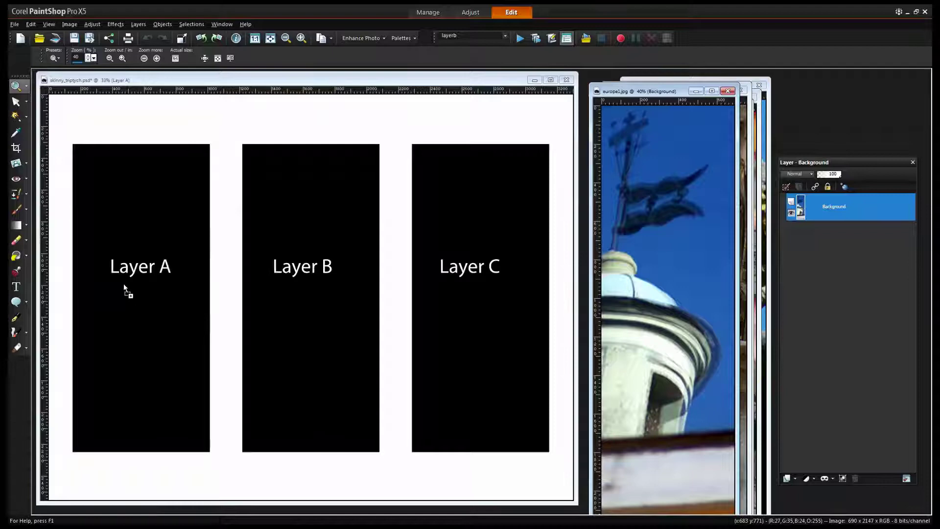
pyautogui.moveTo(123, 283); pyautogui.dragTo(109, 286)
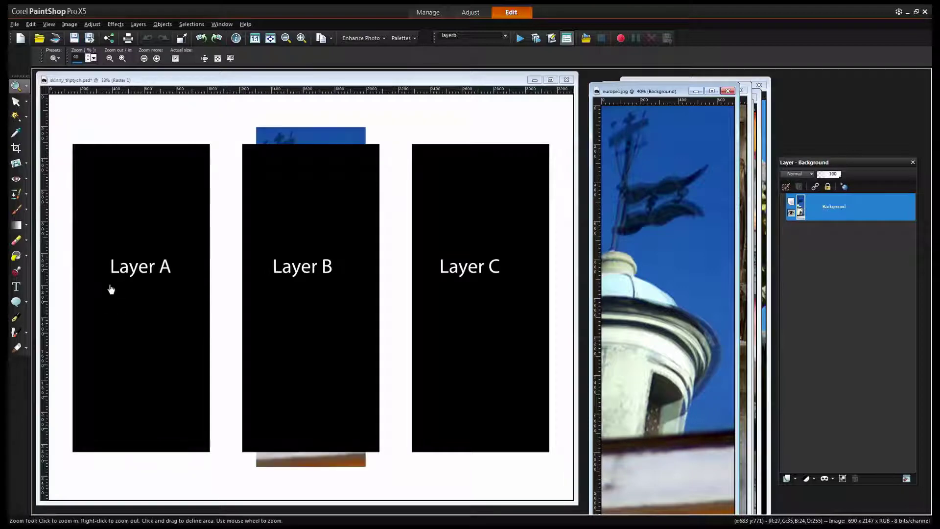
# With the Pick tool, move and enlarge the europe1 dome photo to cover the left Layer A panel.
pyautogui.click(15, 102)
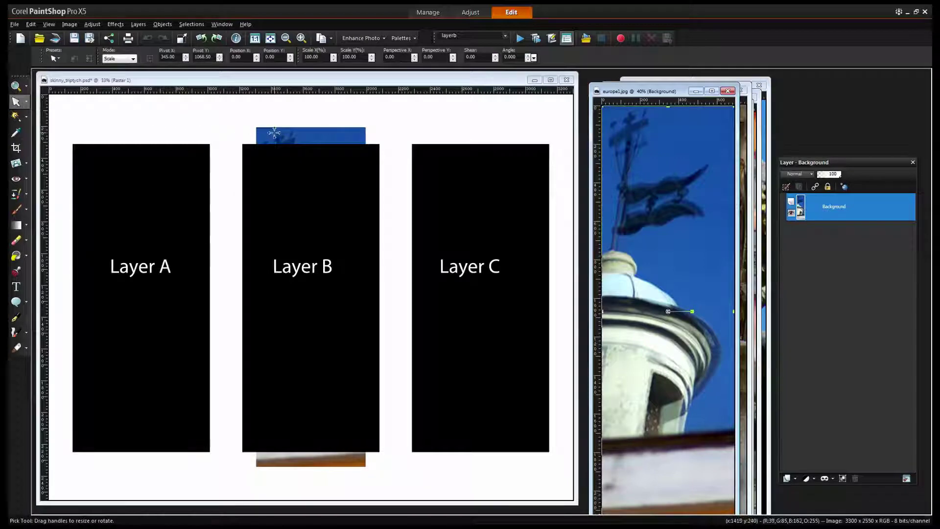
pyautogui.moveTo(293, 134); pyautogui.dragTo(108, 142)
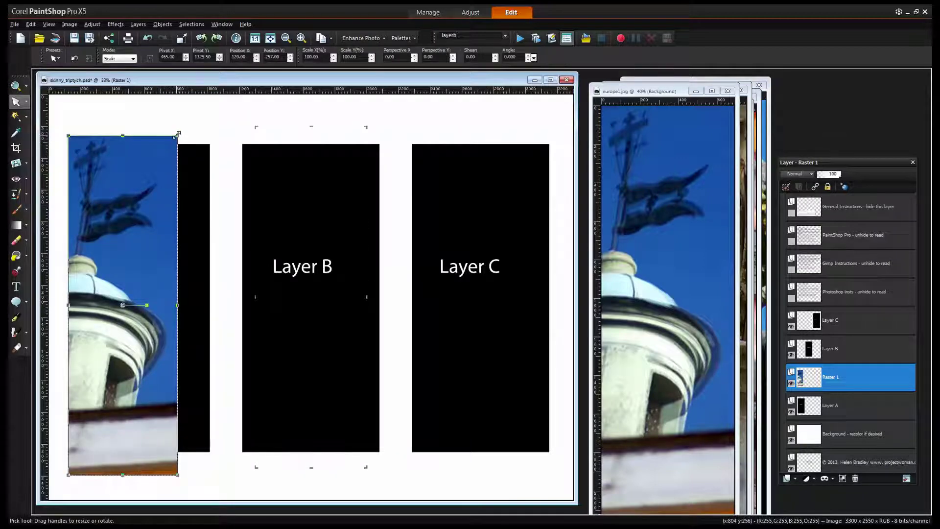
pyautogui.moveTo(177, 134); pyautogui.dragTo(272, 47)
pyautogui.moveTo(127, 224); pyautogui.dragTo(130, 234)
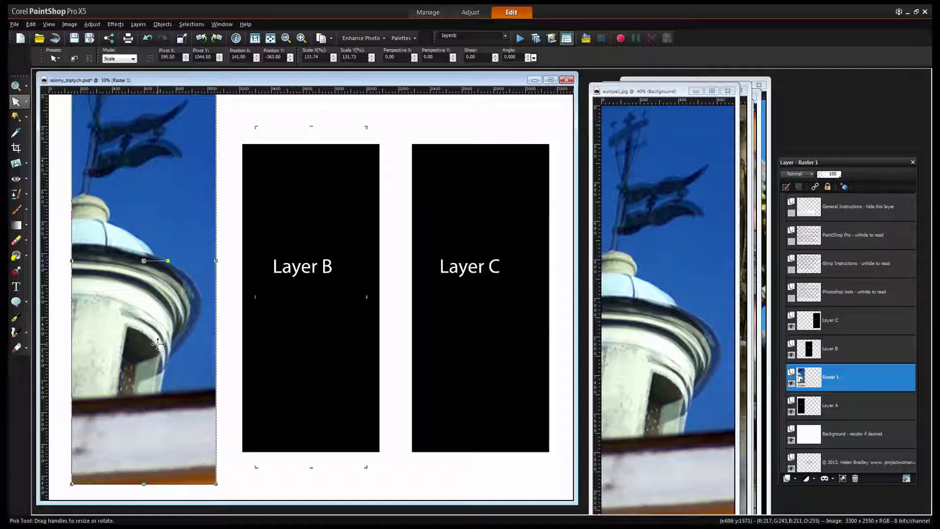
pyautogui.click(221, 383)
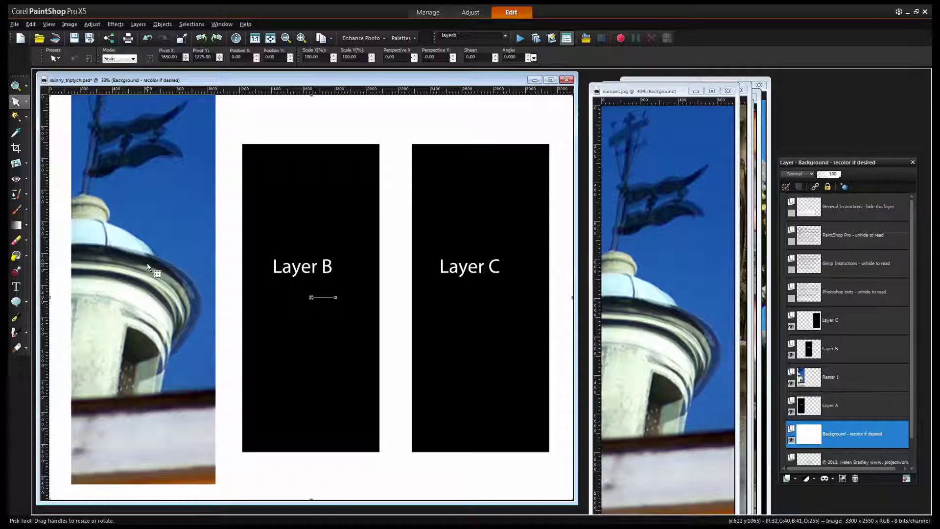
pyautogui.click(118, 152)
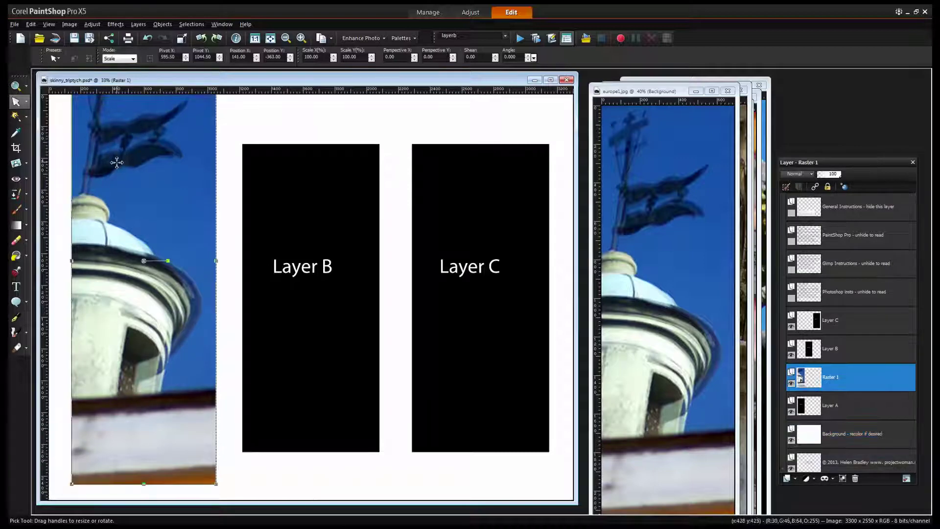
pyautogui.moveTo(116, 169); pyautogui.dragTo(126, 186)
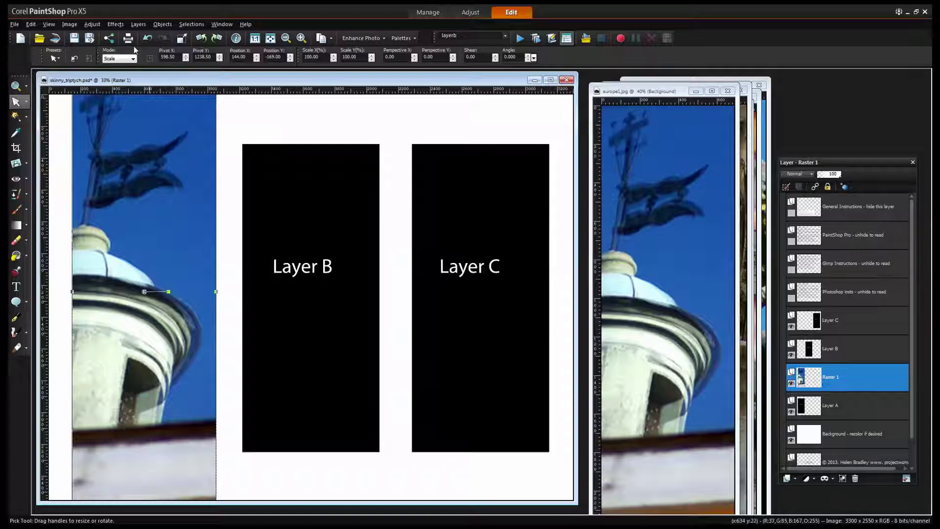
# Load a mask from the Layer A alpha channel onto the dome photo, grouping it as Group - Raster 1.
pyautogui.click(134, 24)
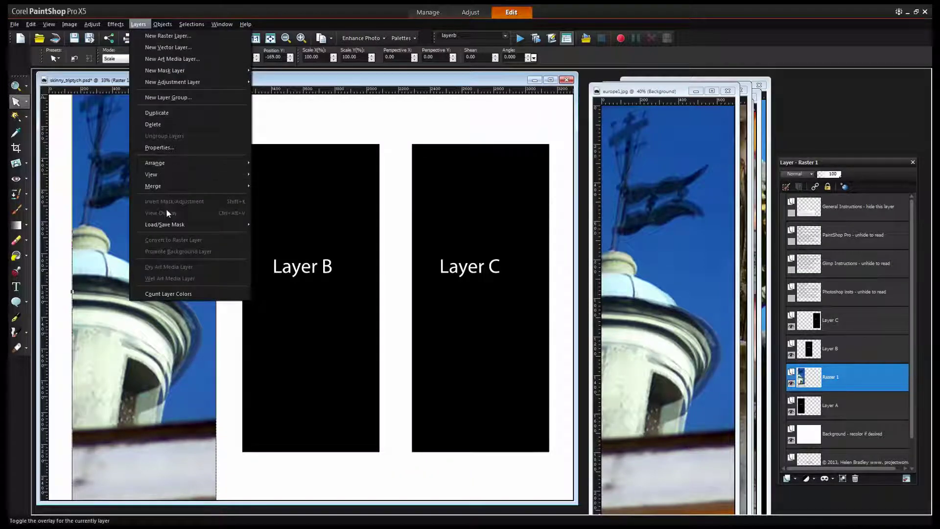
pyautogui.moveTo(158, 227)
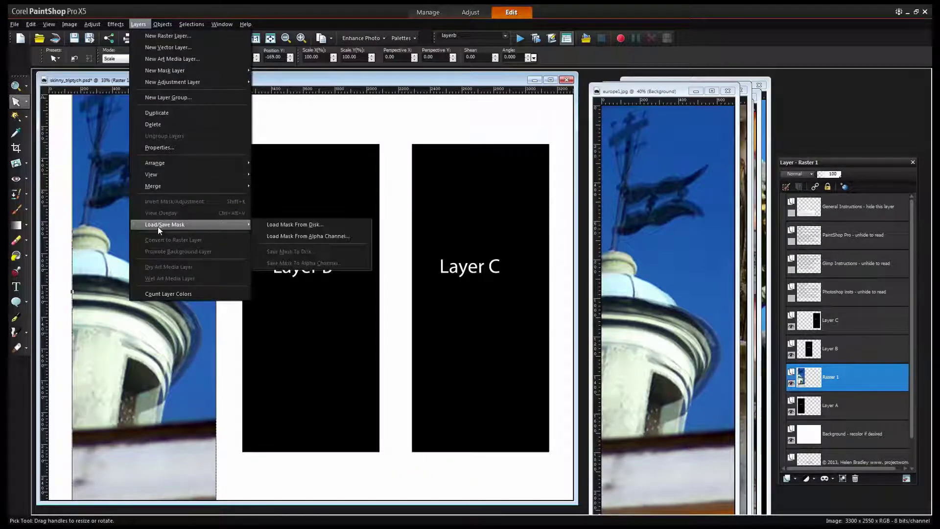
pyautogui.click(326, 236)
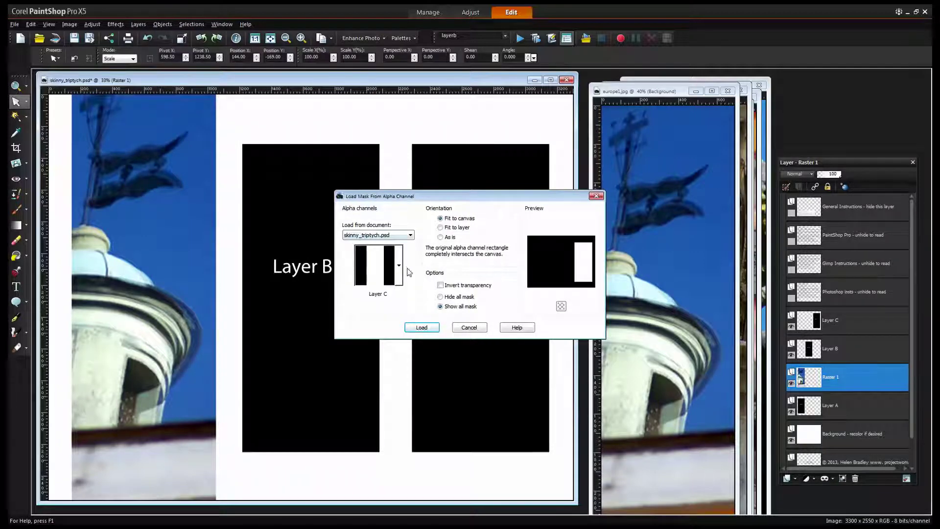
pyautogui.click(399, 265)
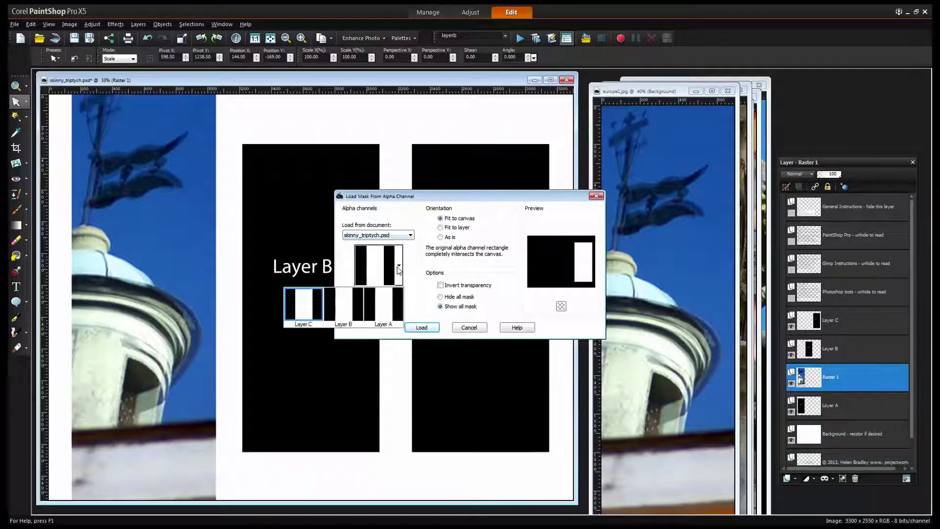
pyautogui.click(384, 309)
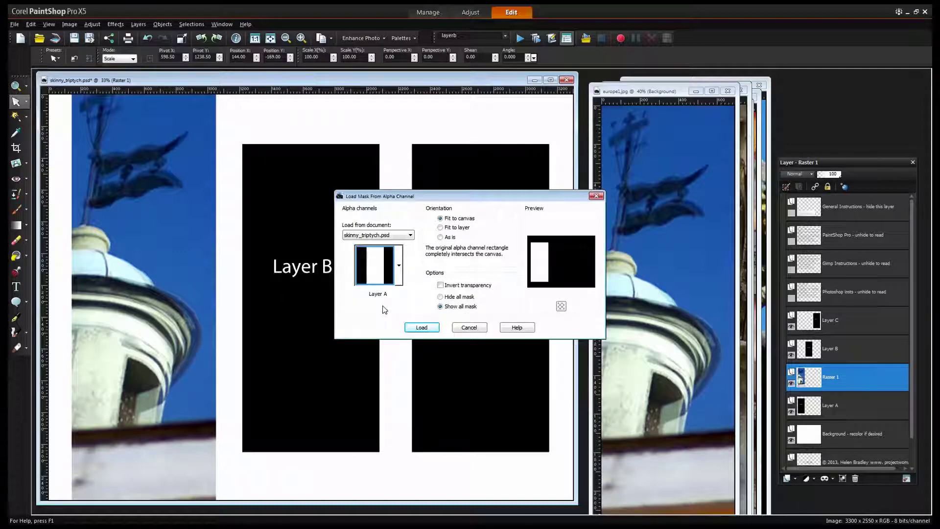
pyautogui.click(423, 330)
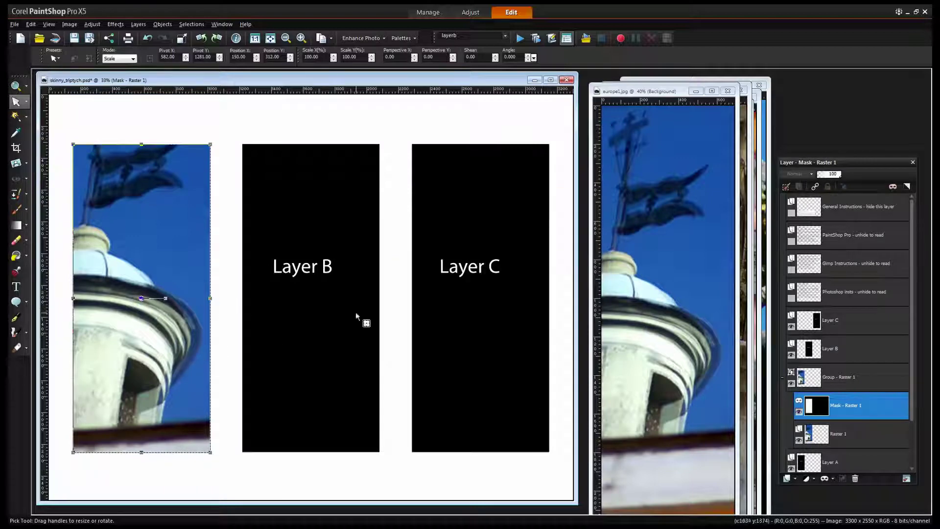
# Make Layer B the active layer, keeping its name unchanged.
pyautogui.click(845, 356)
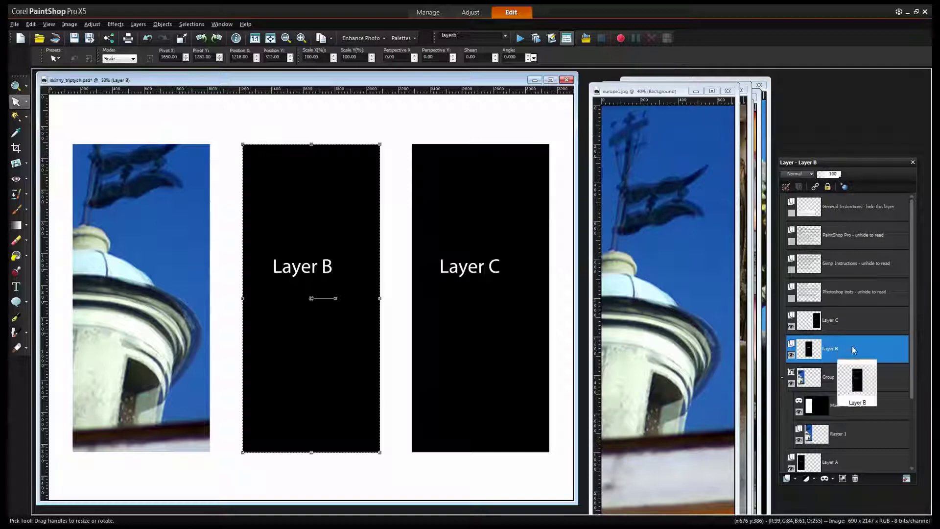
pyautogui.doubleClick(868, 349)
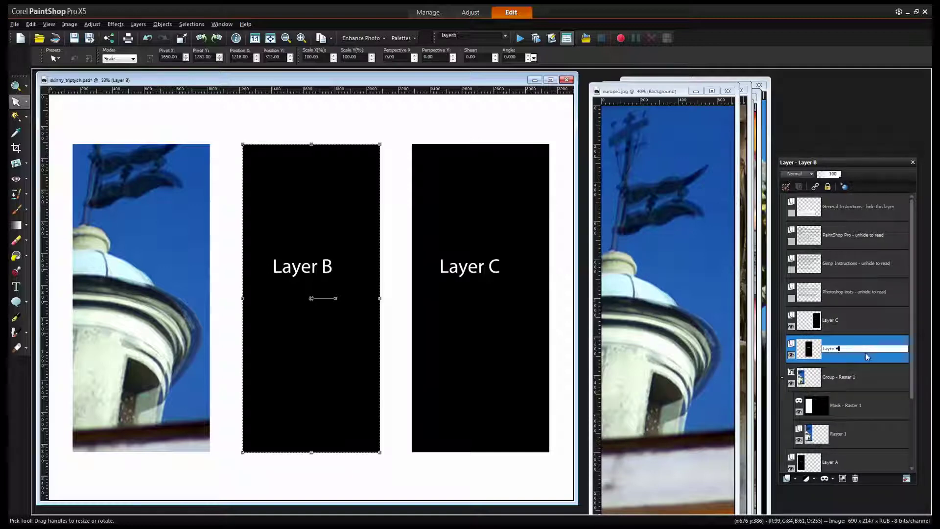
pyautogui.press('Return')
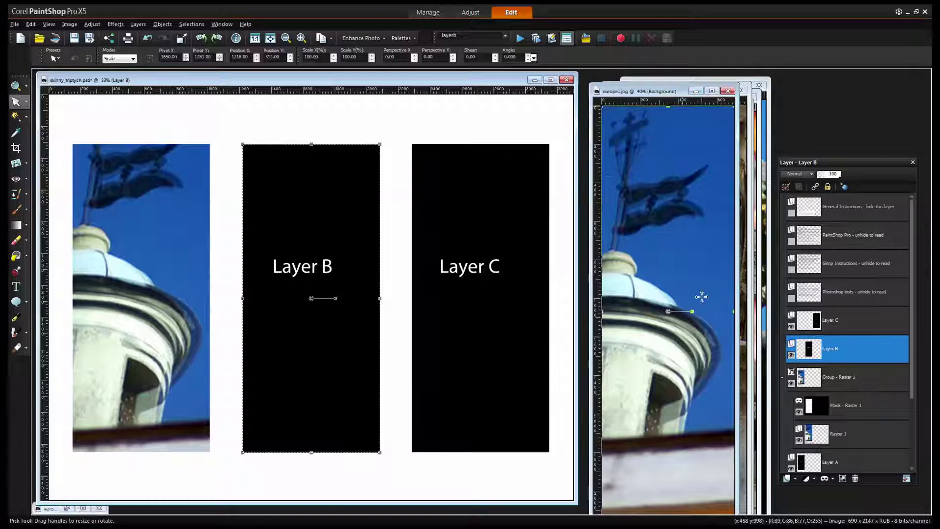
# Minimize europe1 and europe2 and rearrange photo windows so europe15 is in front.
pyautogui.click(696, 91)
pyautogui.click(777, 137)
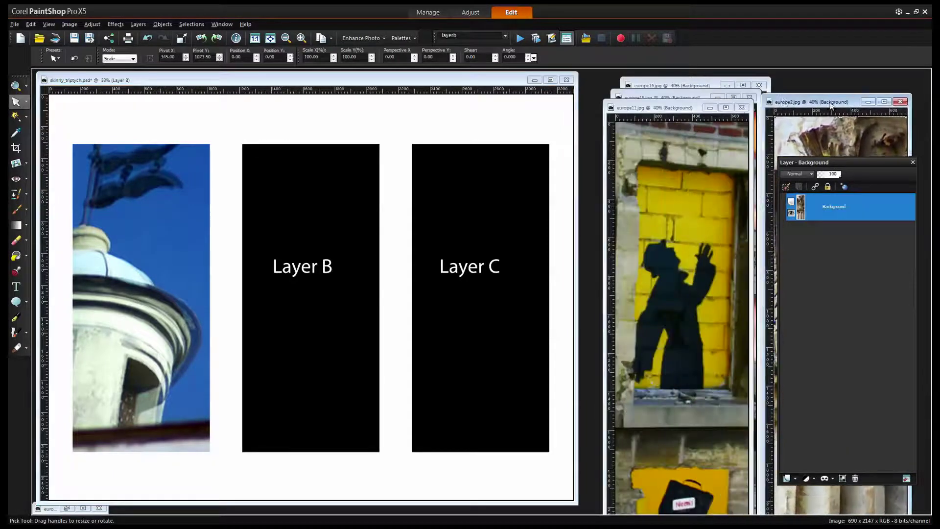
pyautogui.moveTo(685, 107); pyautogui.dragTo(829, 101)
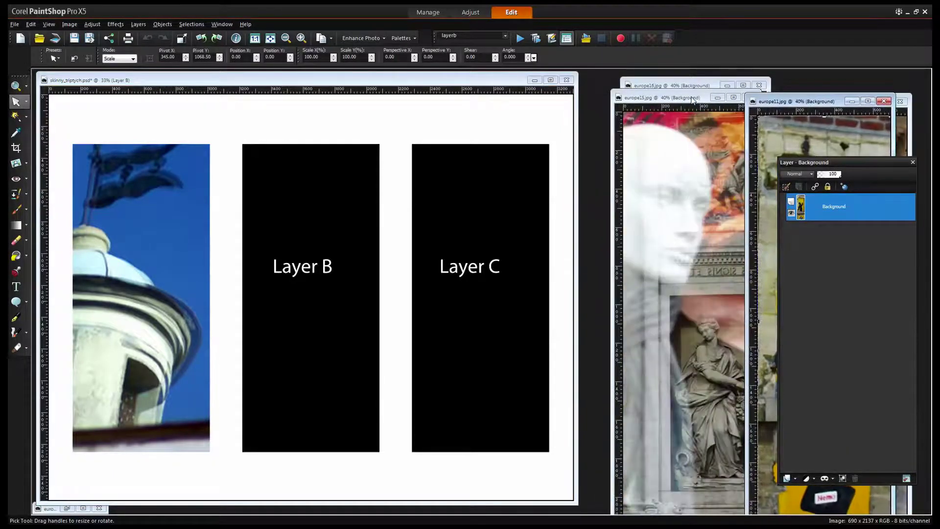
pyautogui.moveTo(692, 99); pyautogui.dragTo(792, 103)
pyautogui.moveTo(693, 89); pyautogui.dragTo(666, 94)
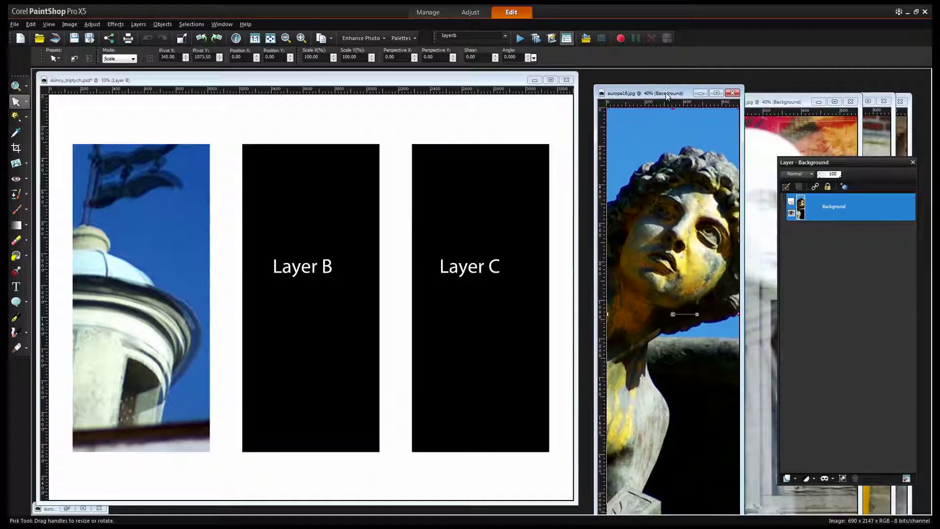
pyautogui.moveTo(810, 104); pyautogui.dragTo(681, 103)
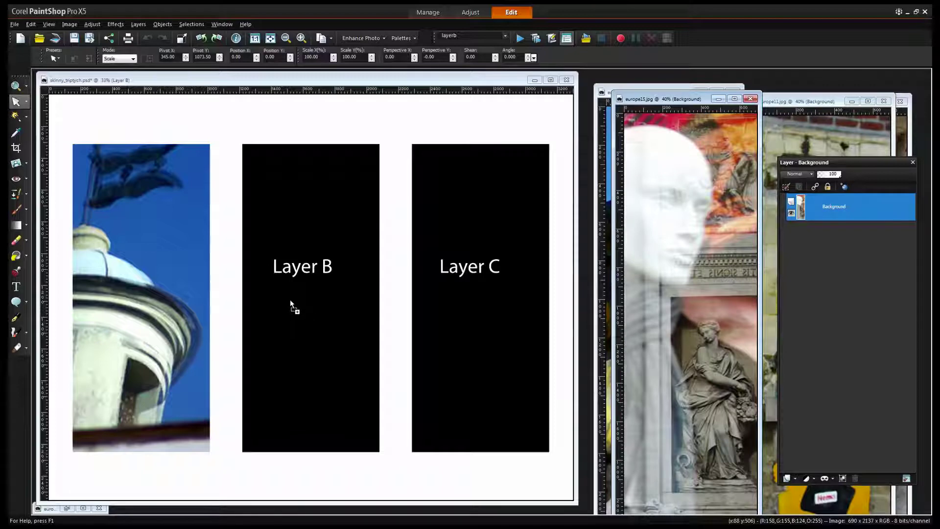
# Drop europe15 into the triptych as Raster 2, scaled to about 130% over the middle panel.
pyautogui.moveTo(290, 298); pyautogui.dragTo(290, 299)
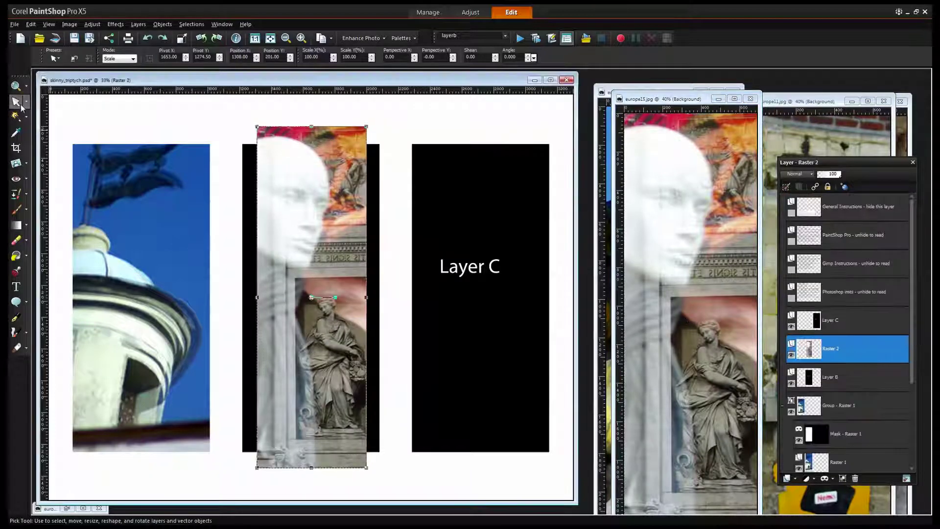
pyautogui.moveTo(317, 218); pyautogui.dragTo(300, 226)
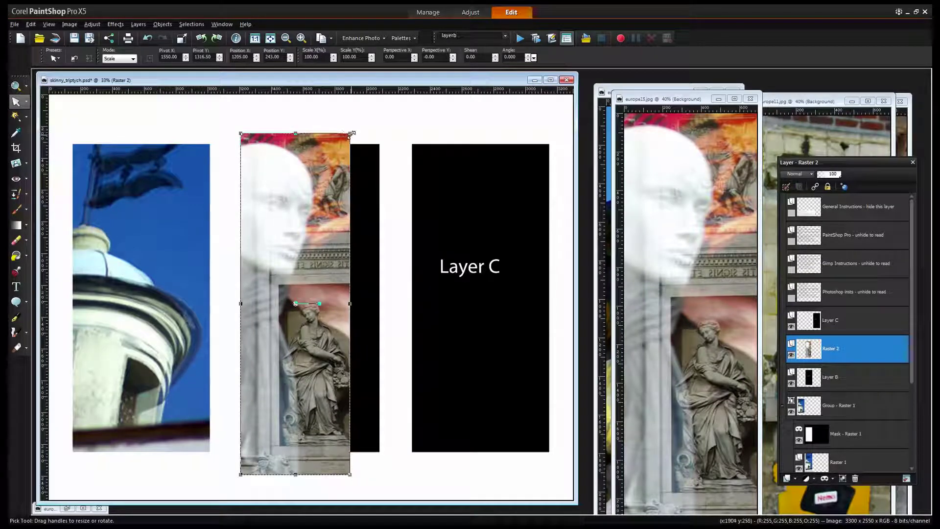
pyautogui.moveTo(352, 132); pyautogui.dragTo(420, 85)
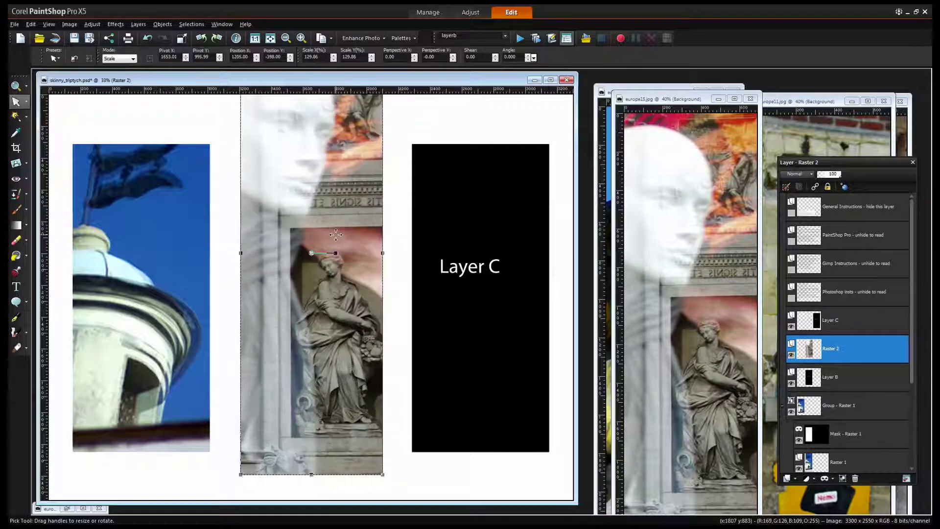
pyautogui.moveTo(311, 200)
pyautogui.mouseDown()
pyautogui.moveTo(315, 227)
pyautogui.moveTo(317, 217)
pyautogui.mouseUp()
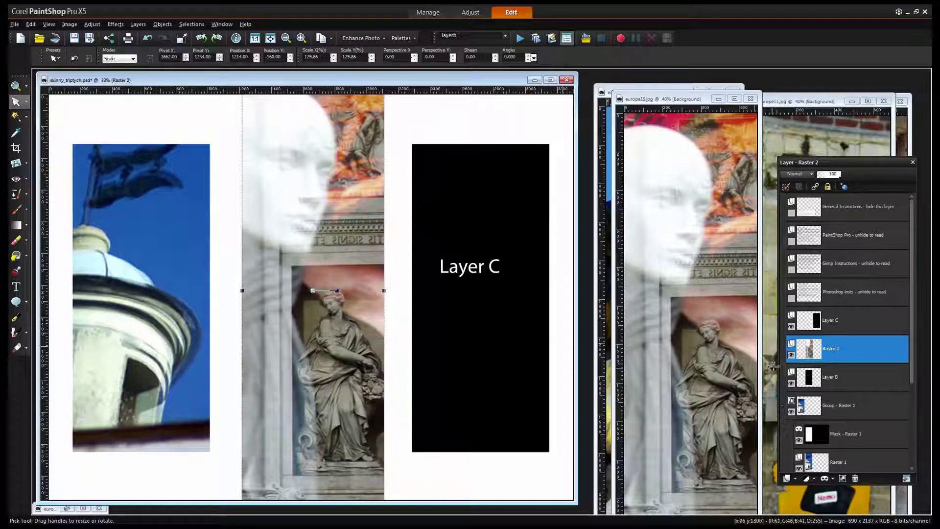
pyautogui.moveTo(841, 352)
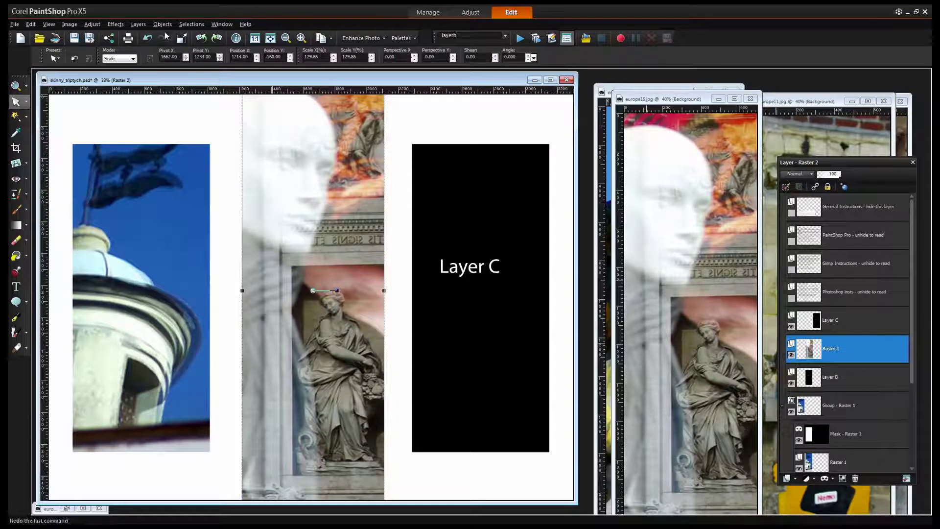
pyautogui.click(137, 24)
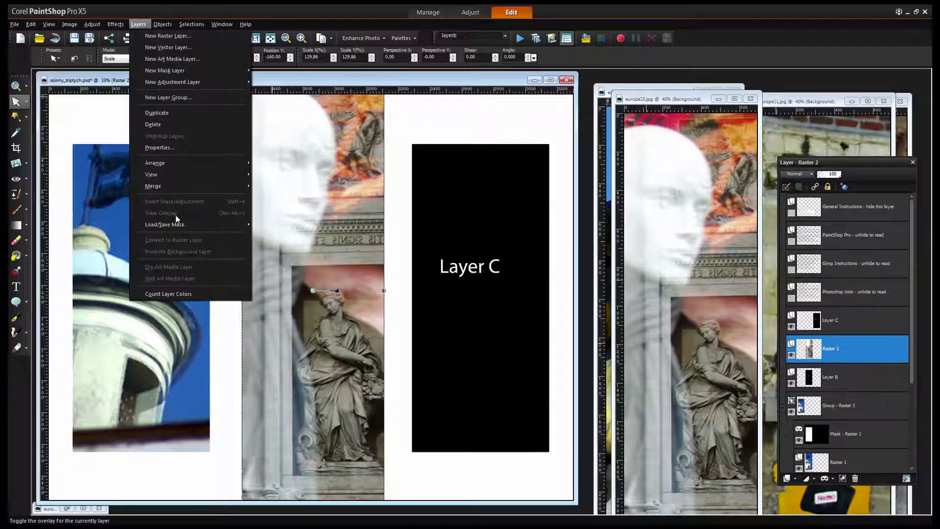
# Clip the europe15 photo with a Layer B channel mask, then select the Layer C row.
pyautogui.moveTo(175, 222)
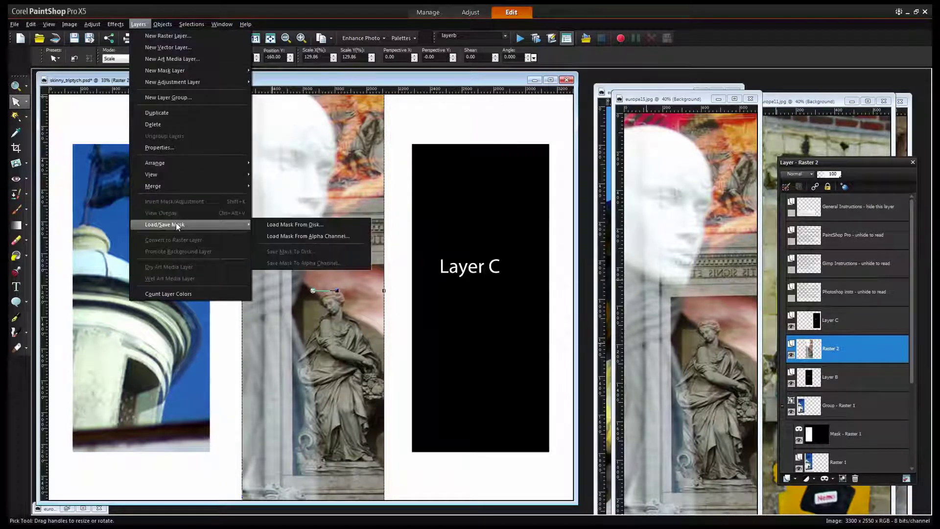
pyautogui.click(302, 236)
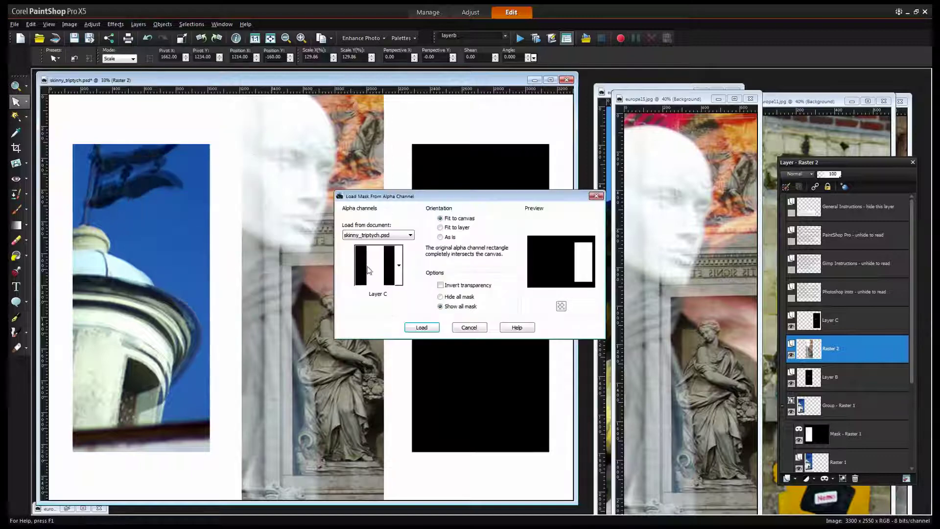
pyautogui.click(398, 268)
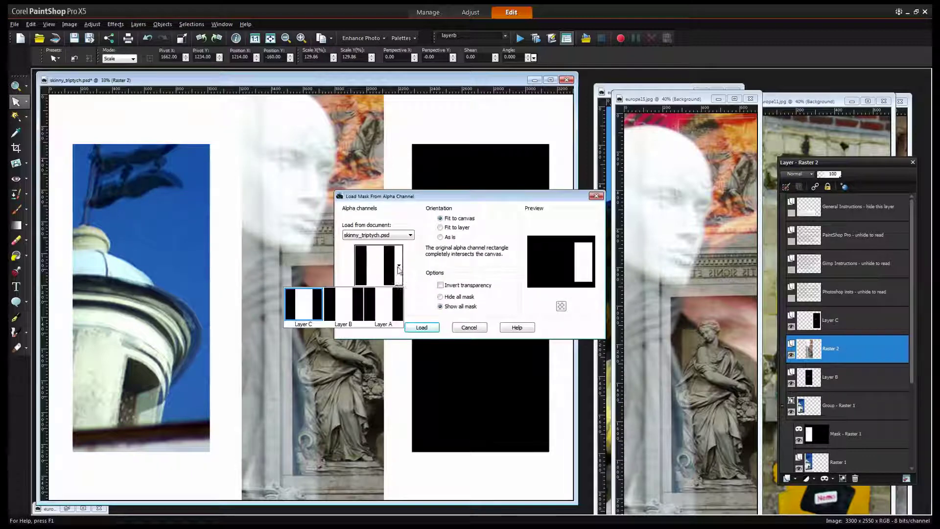
pyautogui.click(343, 308)
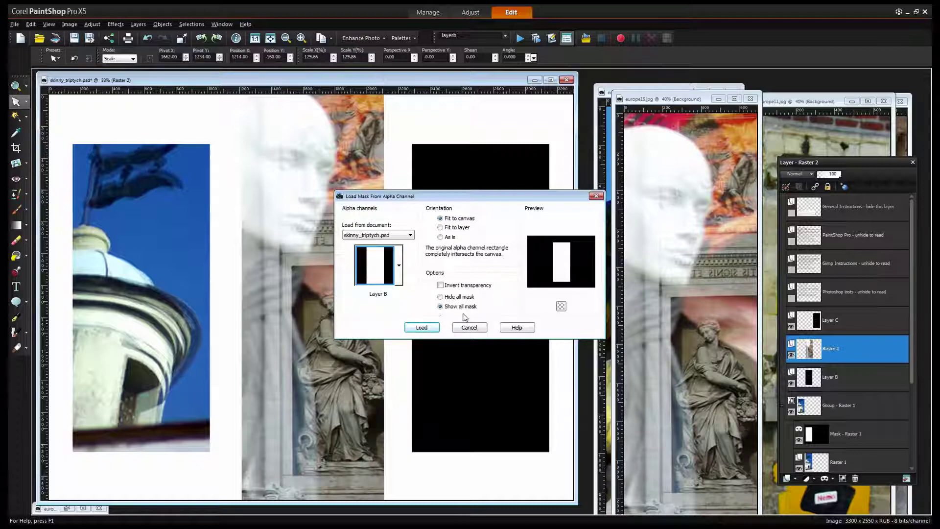
pyautogui.click(421, 328)
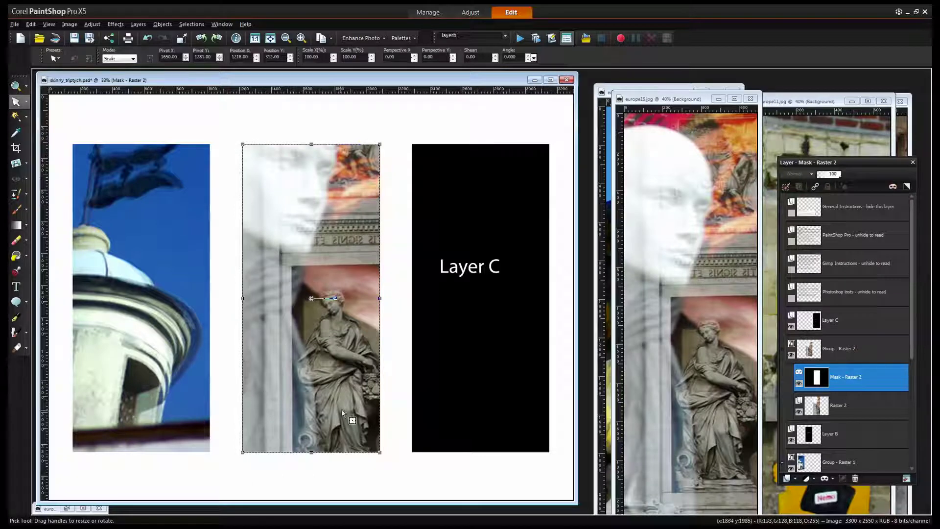
pyautogui.click(845, 321)
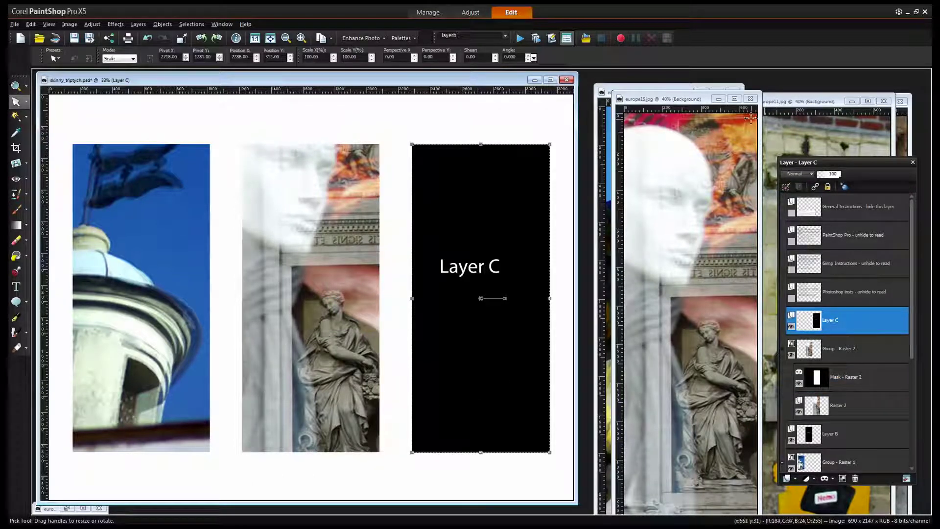
# Bring the europe16 statue-head photo forward and drop its layer into the triptych as Raster 3.
pyautogui.moveTo(778, 103); pyautogui.dragTo(640, 113)
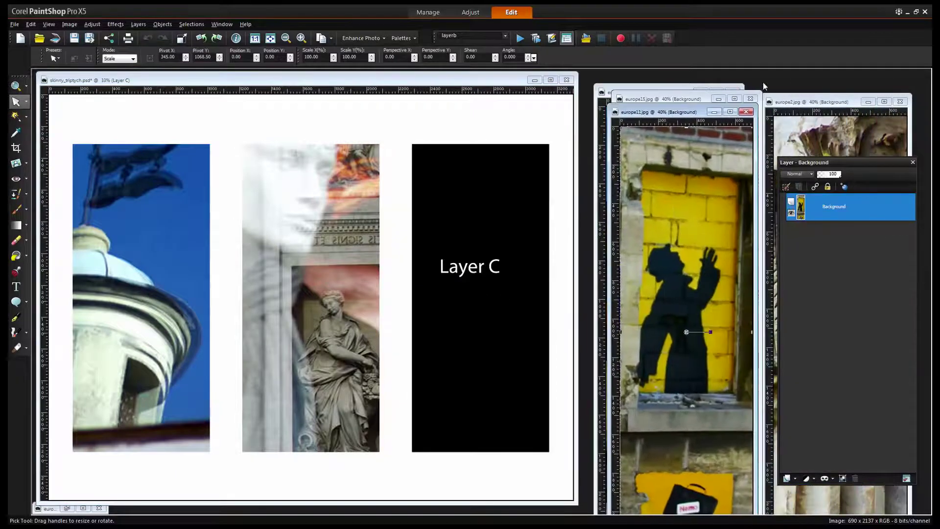
pyautogui.click(665, 101)
pyautogui.click(603, 147)
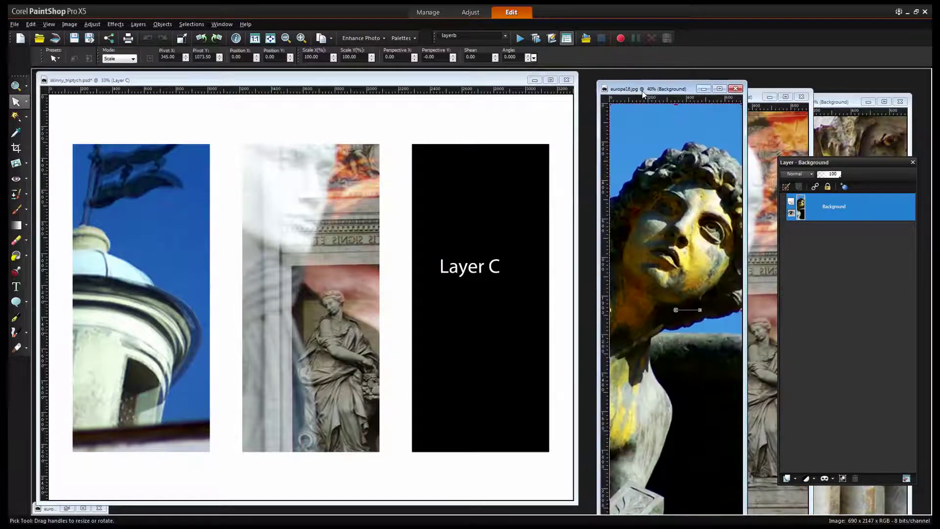
pyautogui.moveTo(826, 209); pyautogui.dragTo(603, 306)
pyautogui.moveTo(483, 345); pyautogui.dragTo(483, 347)
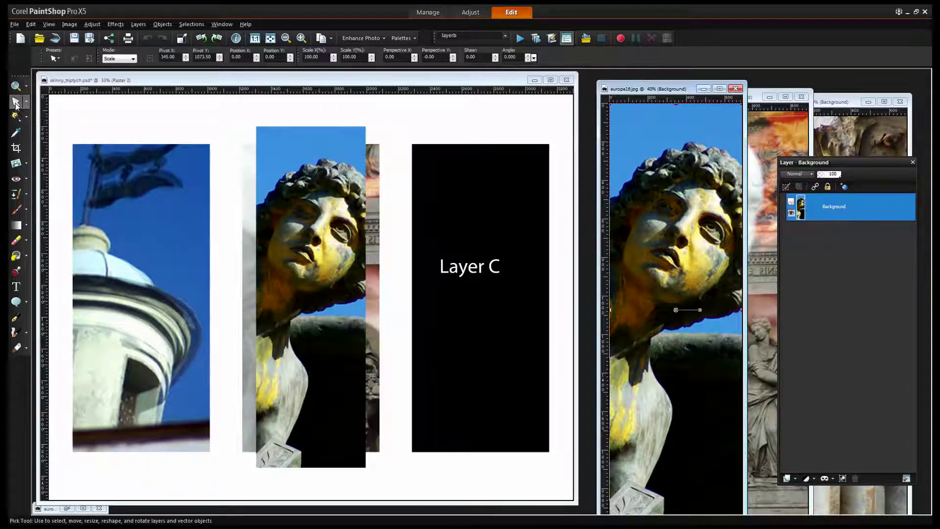
# Scale the statue-head photo to about 137% and position it over the right Layer C panel.
pyautogui.moveTo(285, 194); pyautogui.dragTo(432, 192)
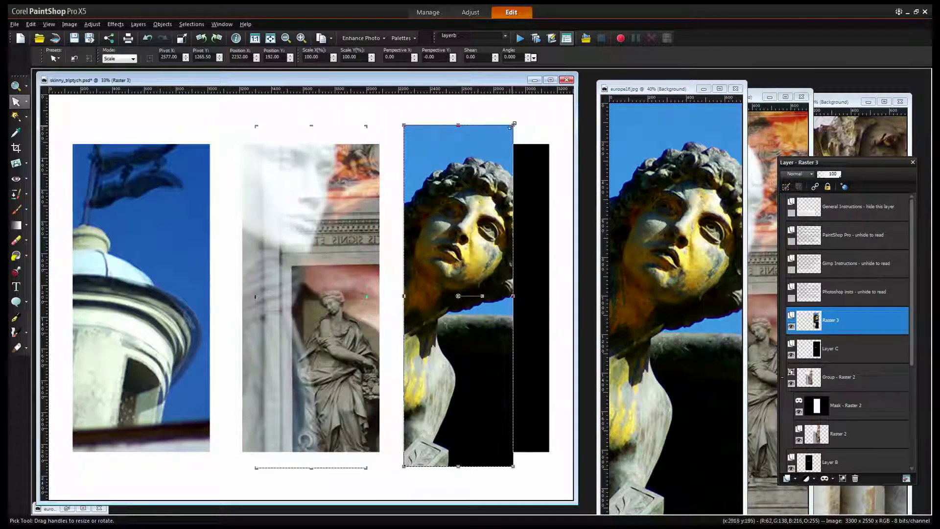
pyautogui.moveTo(513, 124); pyautogui.dragTo(554, 96)
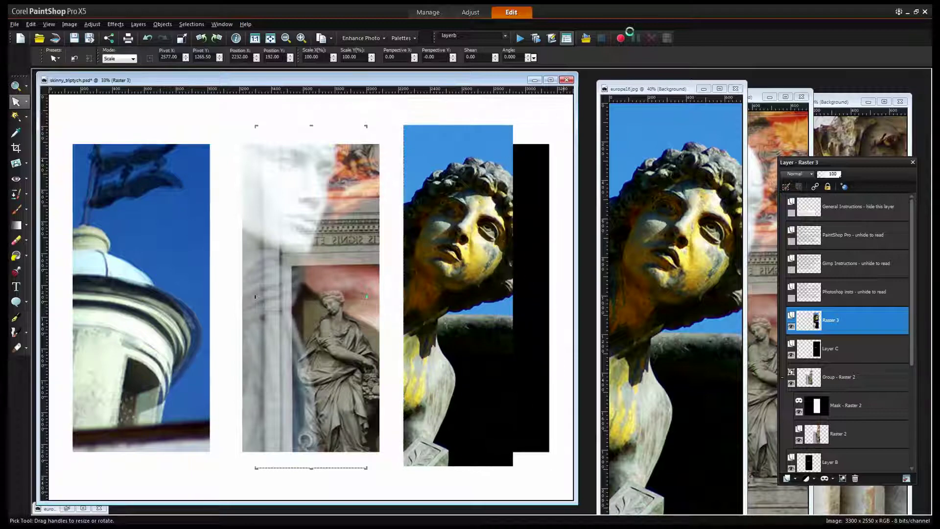
pyautogui.moveTo(466, 234); pyautogui.dragTo(456, 273)
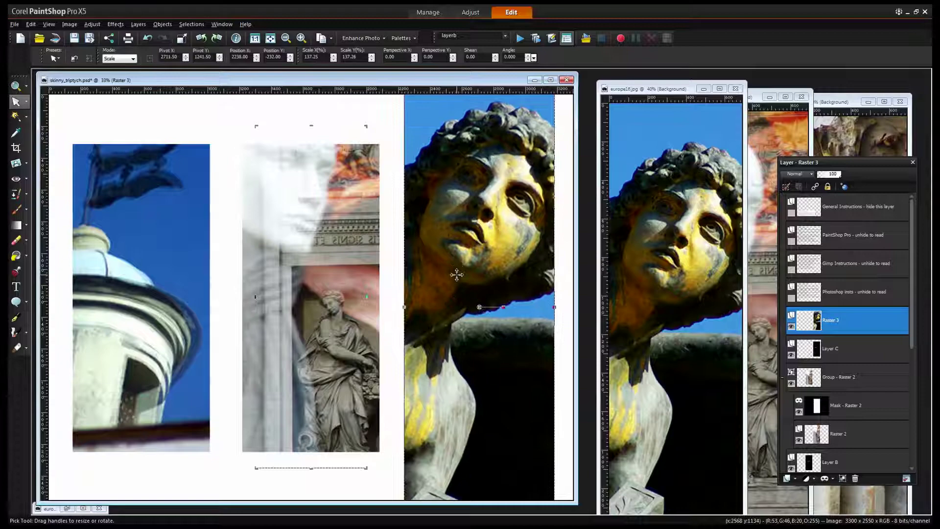
pyautogui.moveTo(456, 239); pyautogui.dragTo(457, 290)
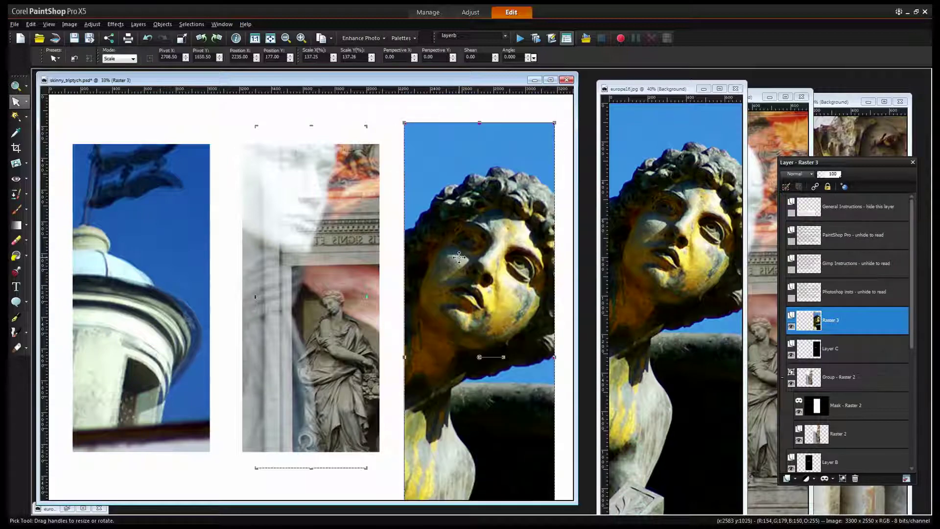
pyautogui.moveTo(459, 258); pyautogui.dragTo(457, 249)
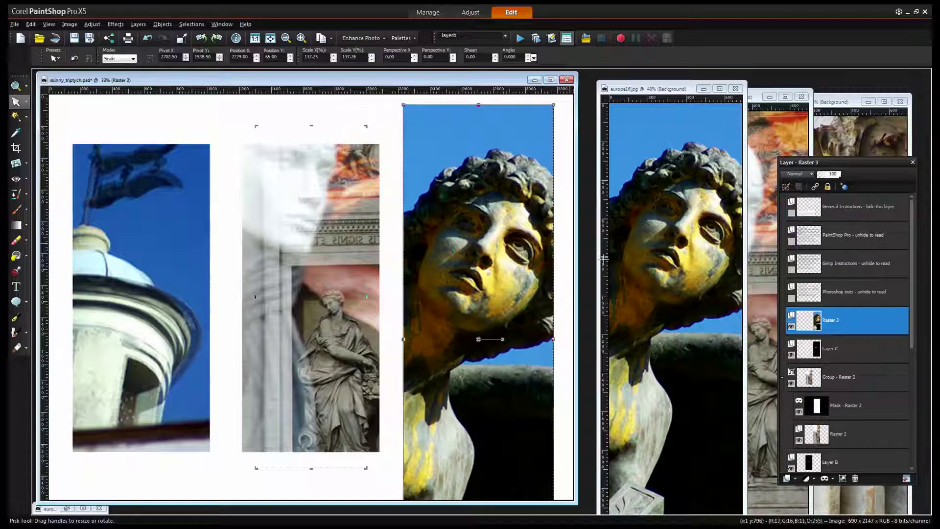
# Load a mask from the Layer C alpha channel onto the statue photo, creating Group - Raster 3.
pyautogui.click(138, 24)
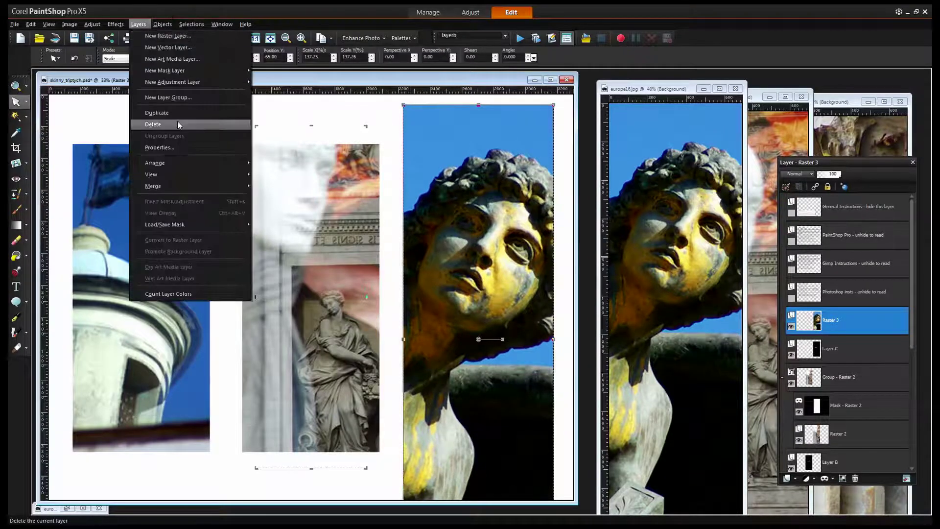
pyautogui.moveTo(191, 227)
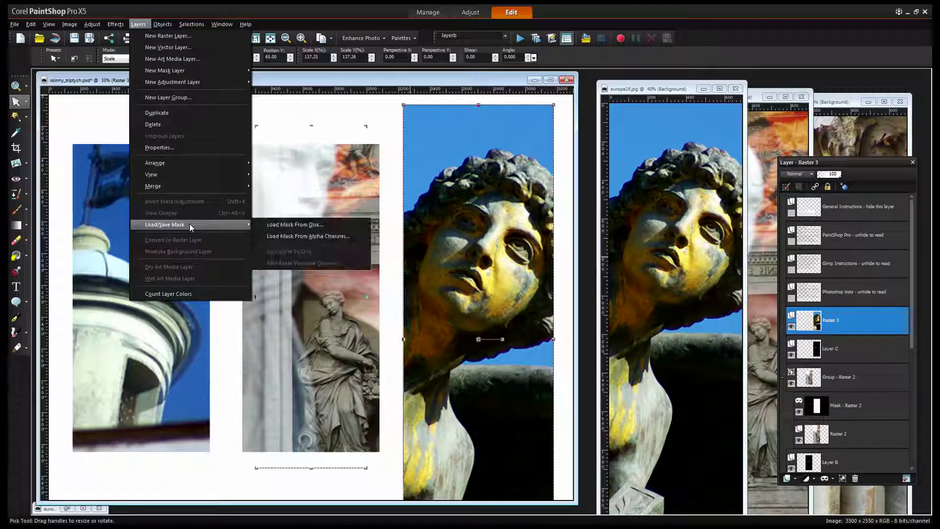
pyautogui.click(316, 237)
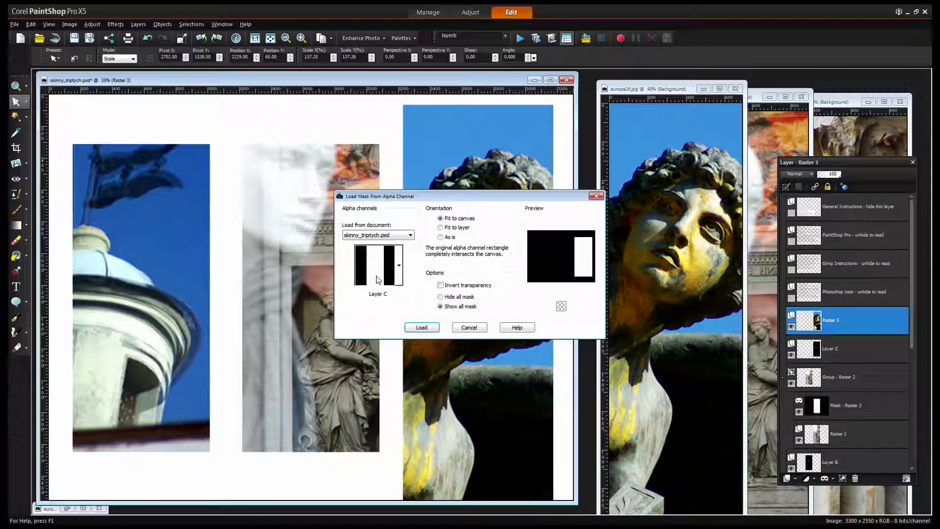
pyautogui.click(378, 280)
pyautogui.click(313, 314)
pyautogui.click(421, 329)
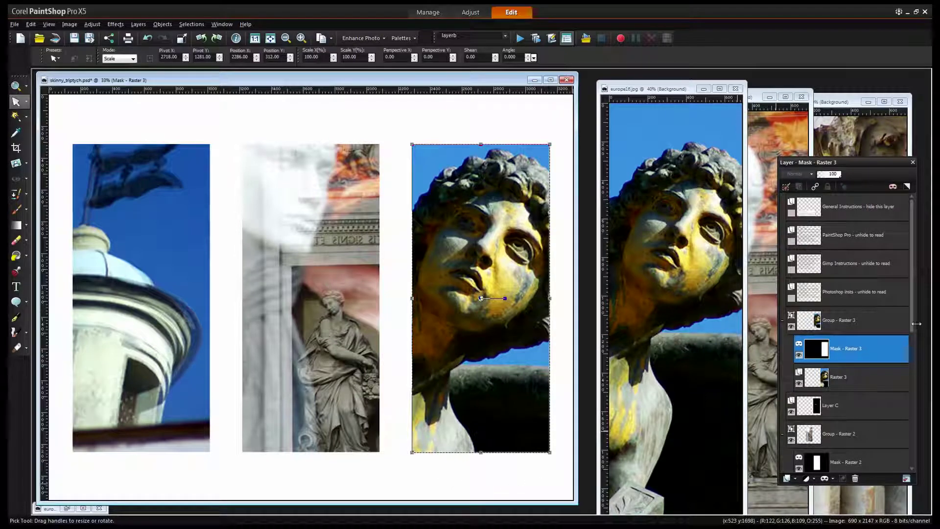
# Select the 'Background - recolor if desired' layer and pick black as foreground colour in the Materials palette.
pyautogui.scroll(-5, 912, 324)
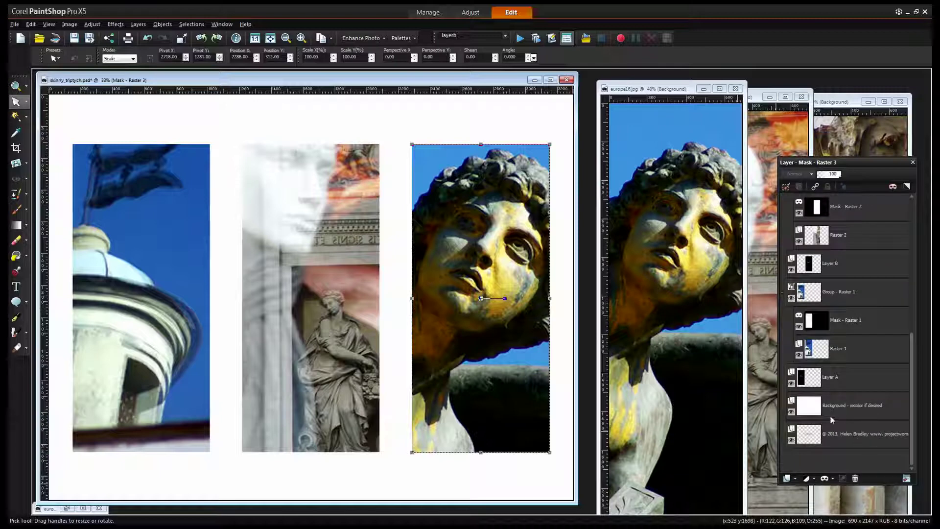
pyautogui.click(812, 410)
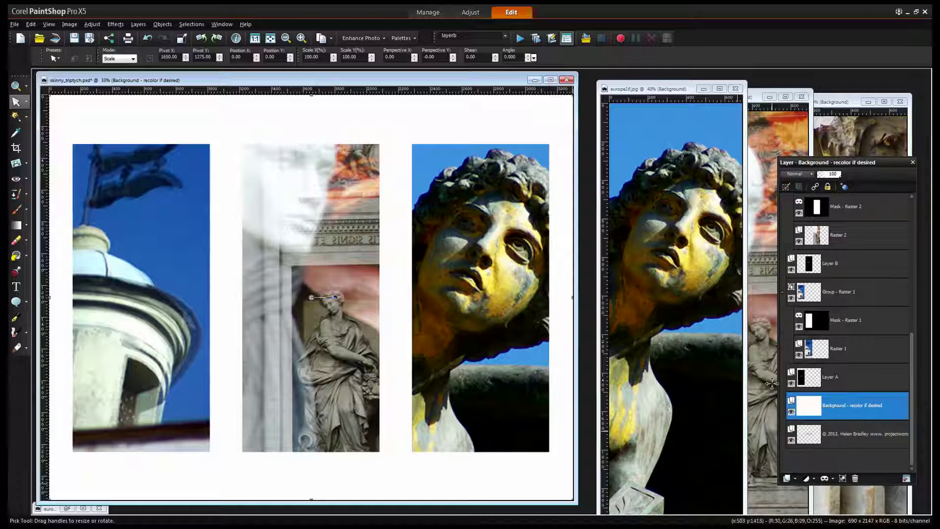
pyautogui.click(49, 23)
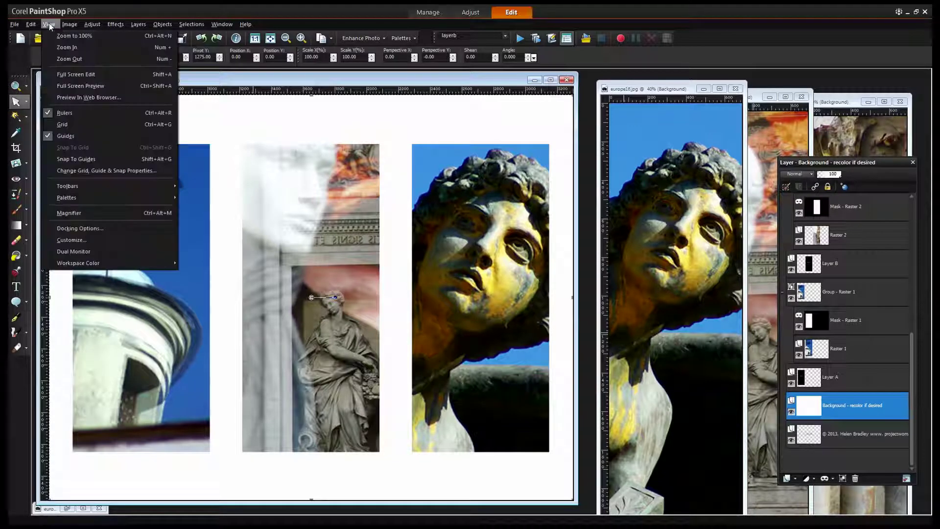
pyautogui.moveTo(98, 198)
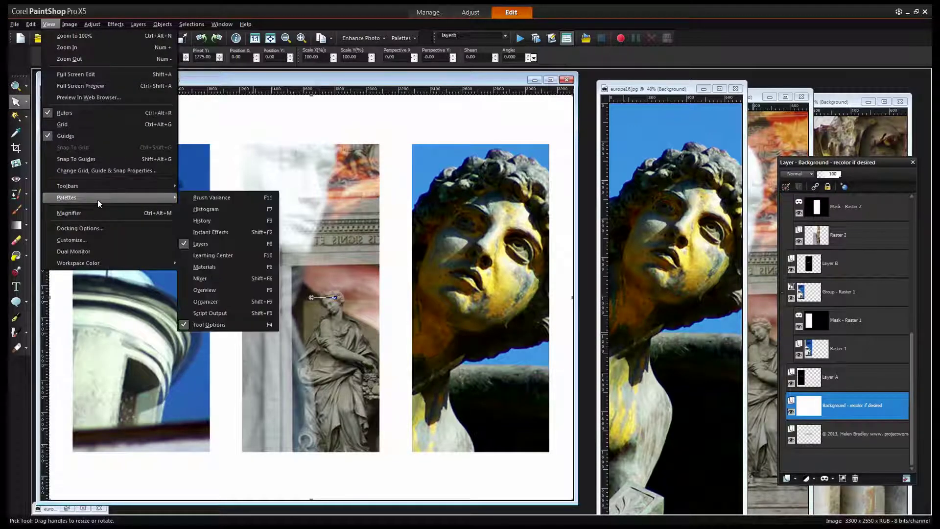
pyautogui.click(215, 266)
pyautogui.moveTo(845, 77); pyautogui.dragTo(598, 135)
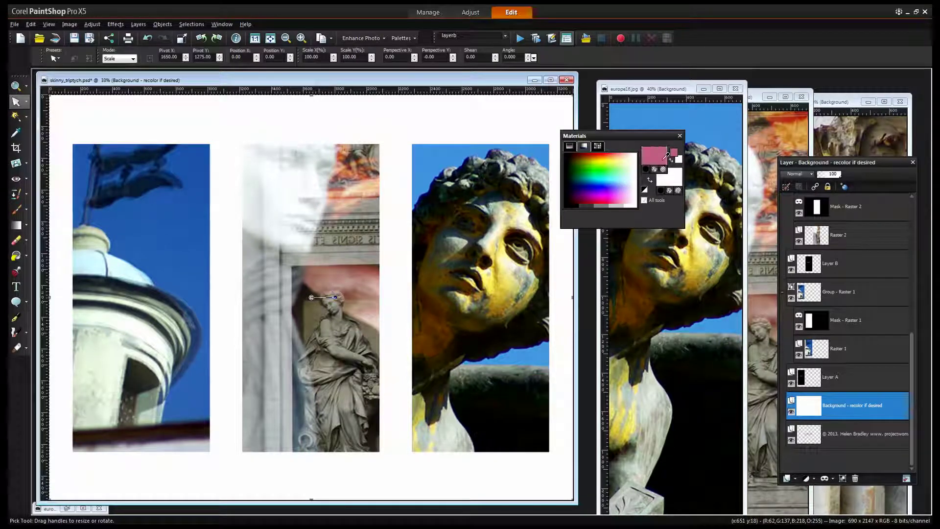
pyautogui.click(565, 203)
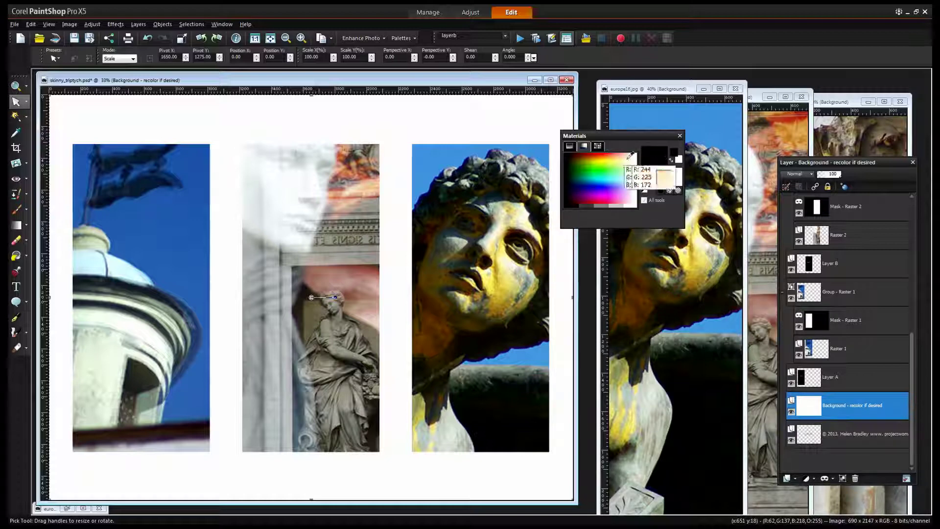
pyautogui.moveTo(598, 139); pyautogui.dragTo(656, 102)
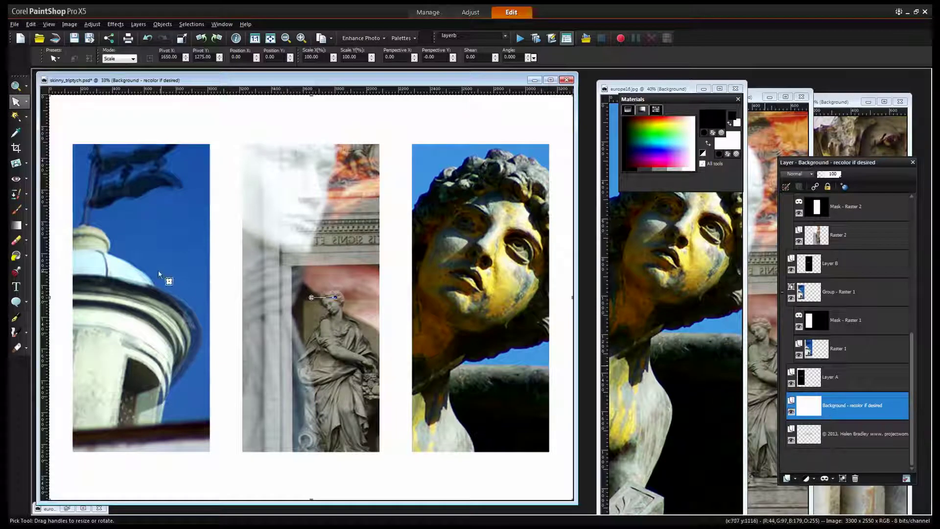
# Flood-fill the white background surrounding the three photo panels with black.
pyautogui.click(16, 256)
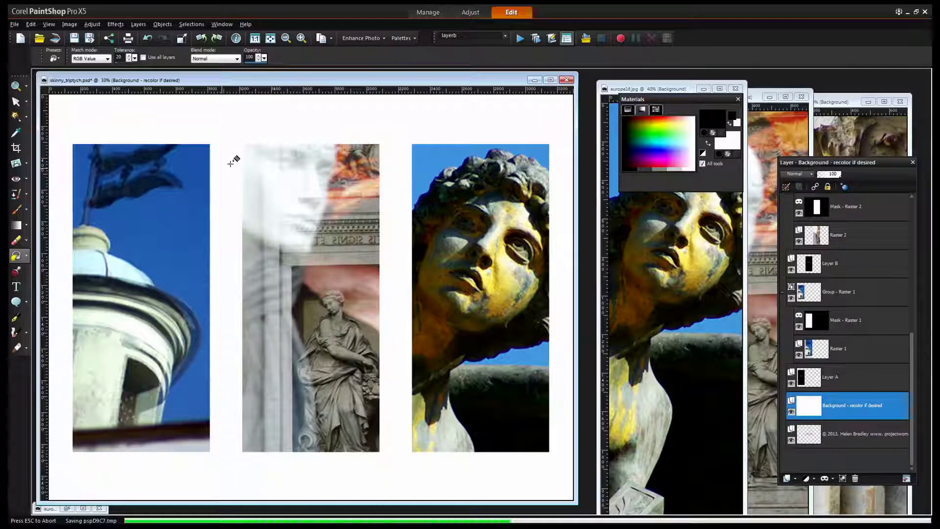
pyautogui.click(230, 163)
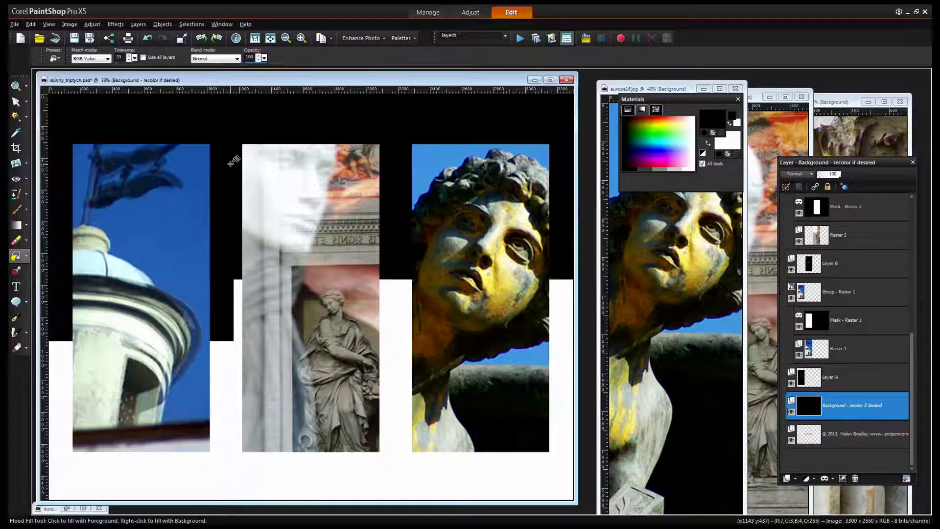
pyautogui.moveTo(844, 423)
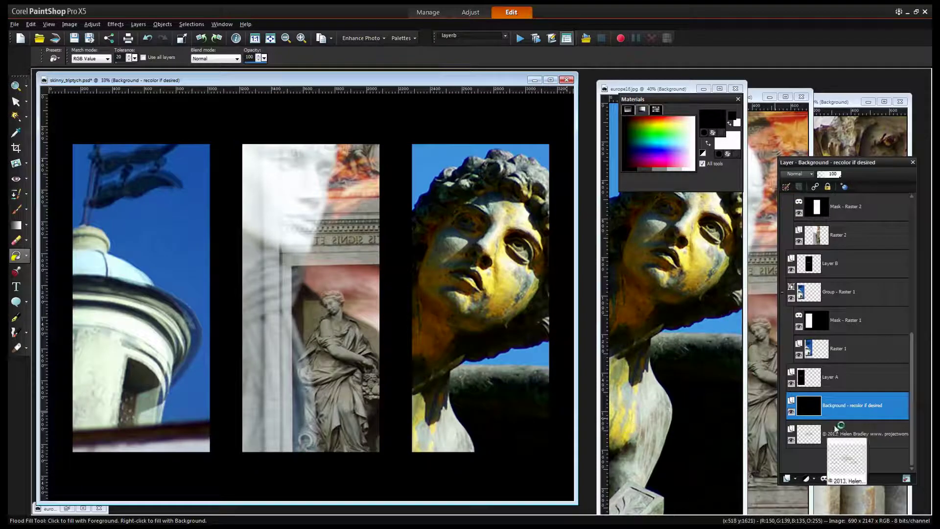